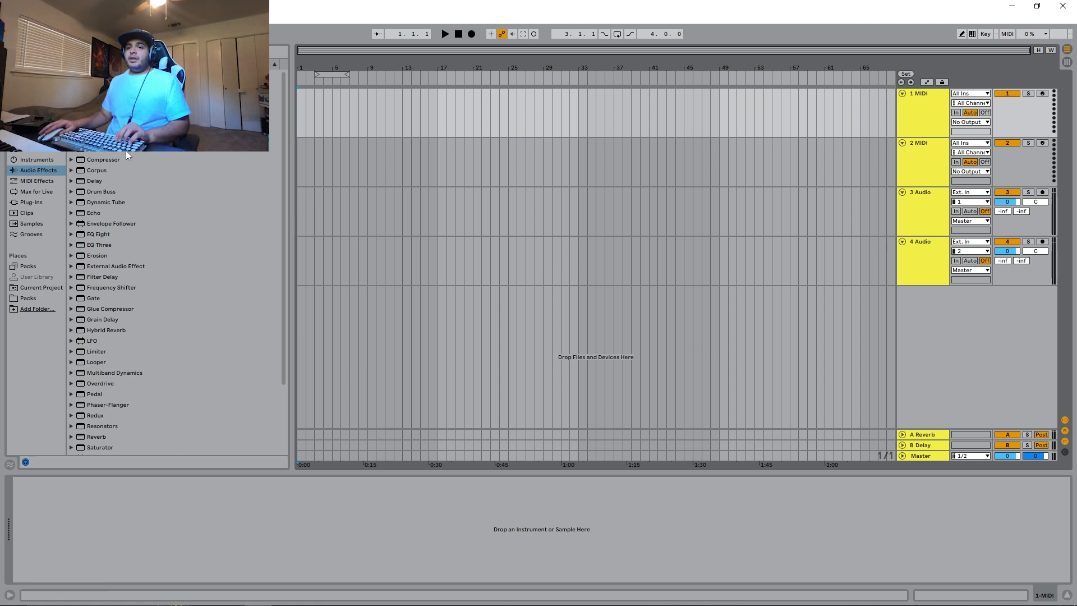
- Add a Utility audio effect to the 1 MIDI track and switch it to Mono
{"action": "scroll", "coordinate": [126, 150], "scroll_direction": "down", "scroll_amount": 1}
{"action": "scroll", "coordinate": [129, 280], "scroll_direction": "down", "scroll_amount": 7}
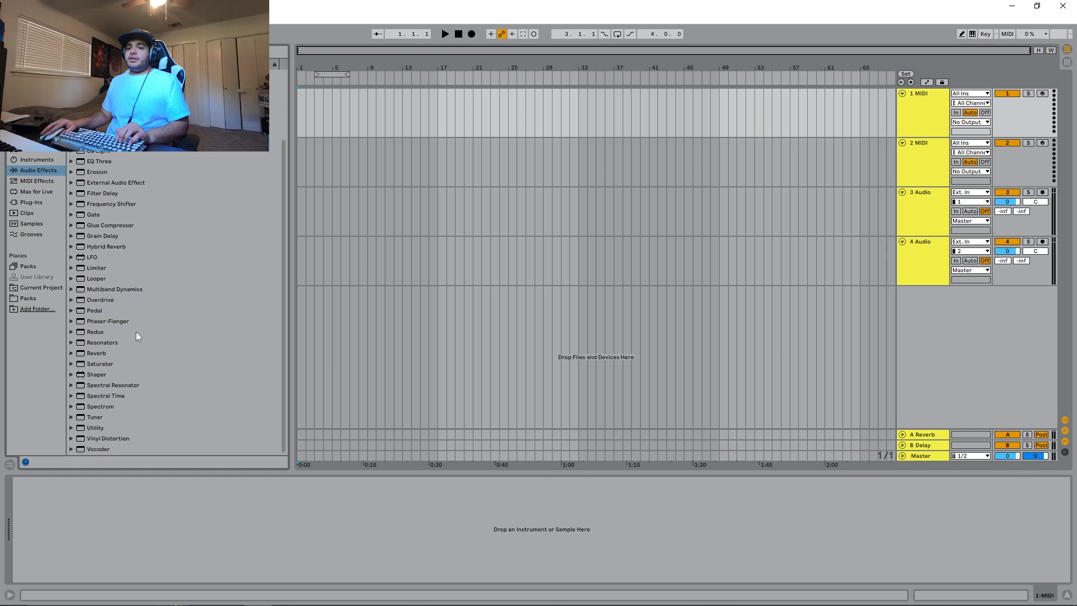
{"action": "left_click", "coordinate": [102, 428]}
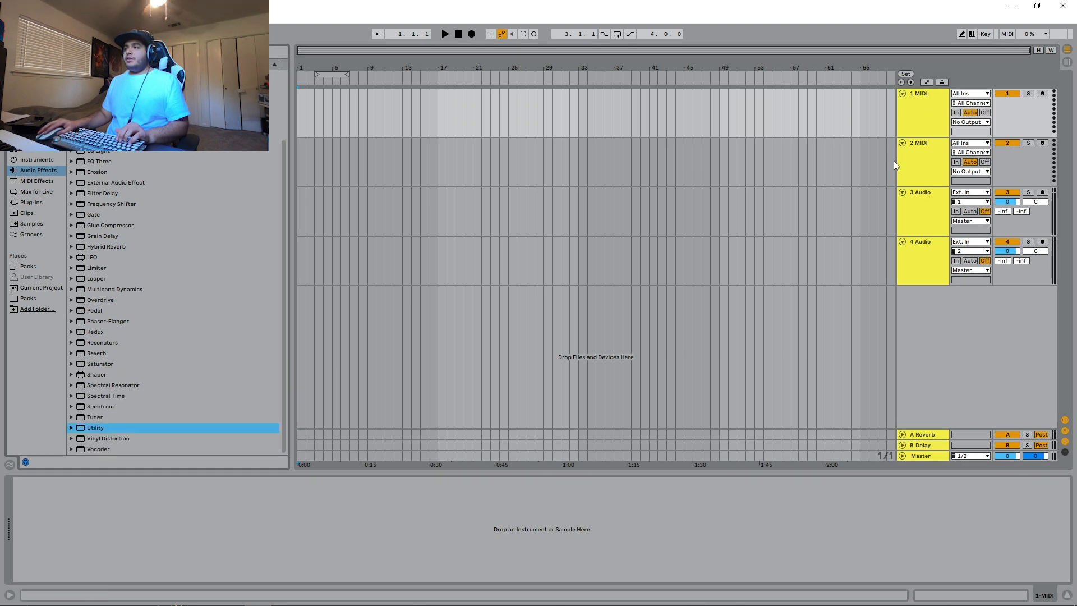
{"action": "left_click", "coordinate": [915, 115]}
{"action": "key", "text": "Down"}
{"action": "key", "text": "Down"}
{"action": "key", "text": "Down"}
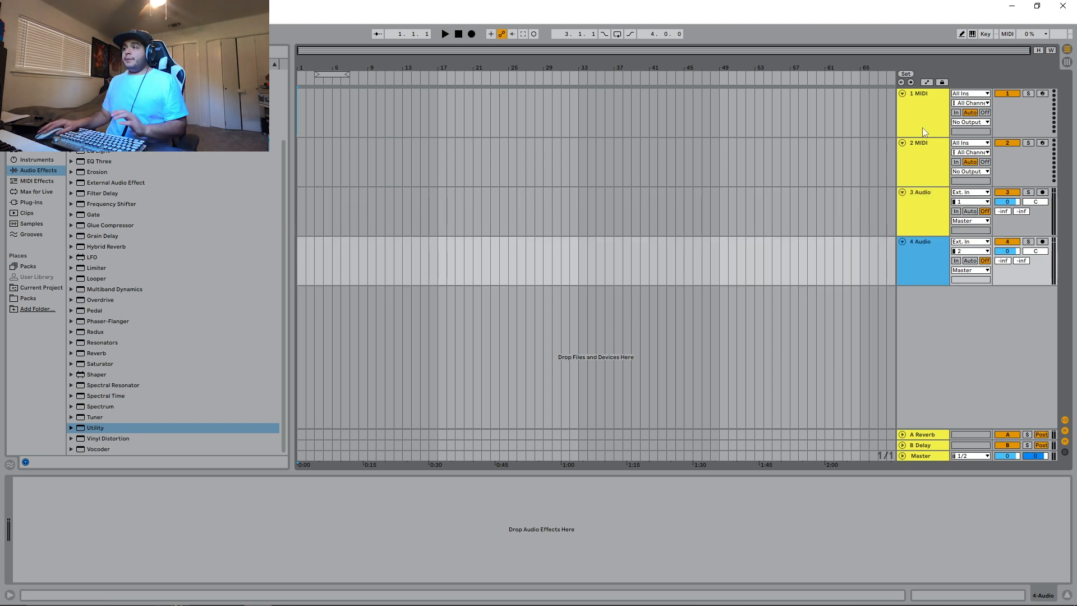
{"action": "left_click", "coordinate": [923, 129]}
{"action": "left_click_drag", "start_coordinate": [92, 428], "coordinate": [444, 521]}
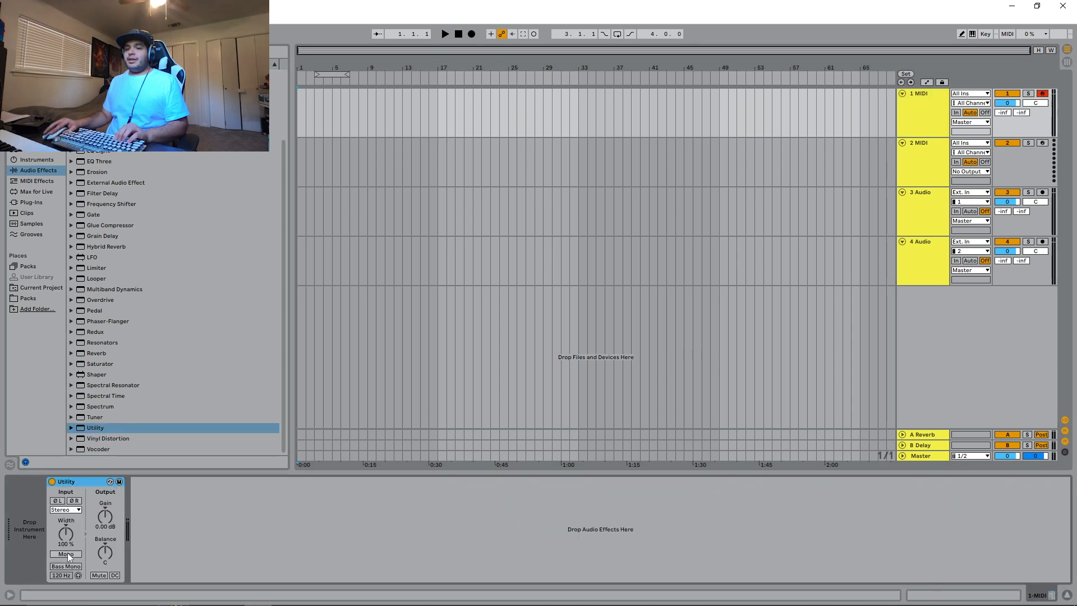
{"action": "left_click", "coordinate": [71, 553]}
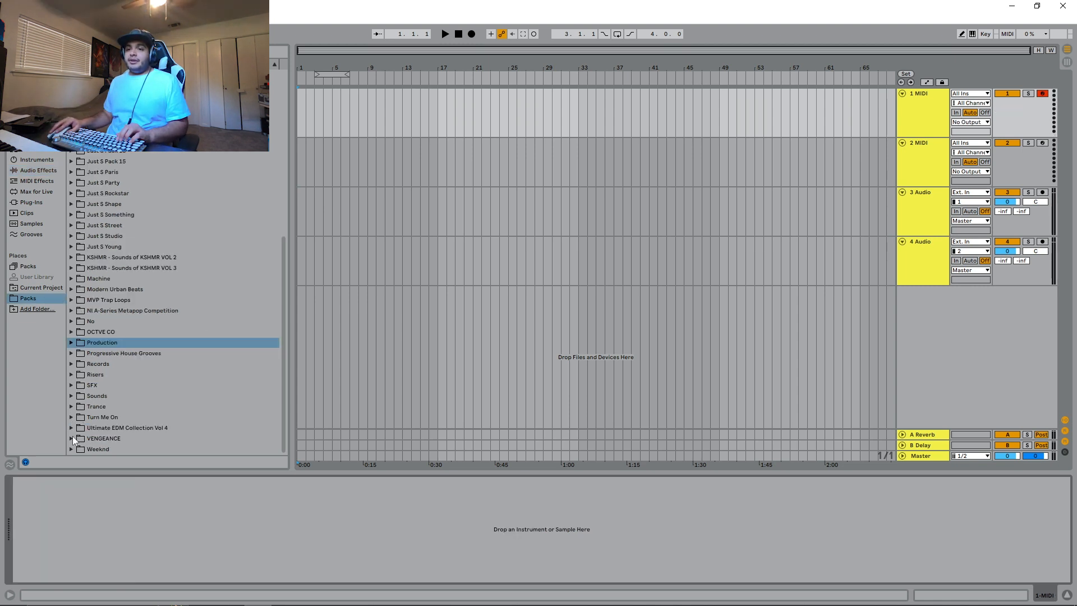
- Browse the KSHMR - Sounds of KSHMR VOL 3 pack to the KSHMR_Big_Kicks folder under KSHMR_Drums and KSHMR_Kicks
{"action": "left_click", "coordinate": [71, 268]}
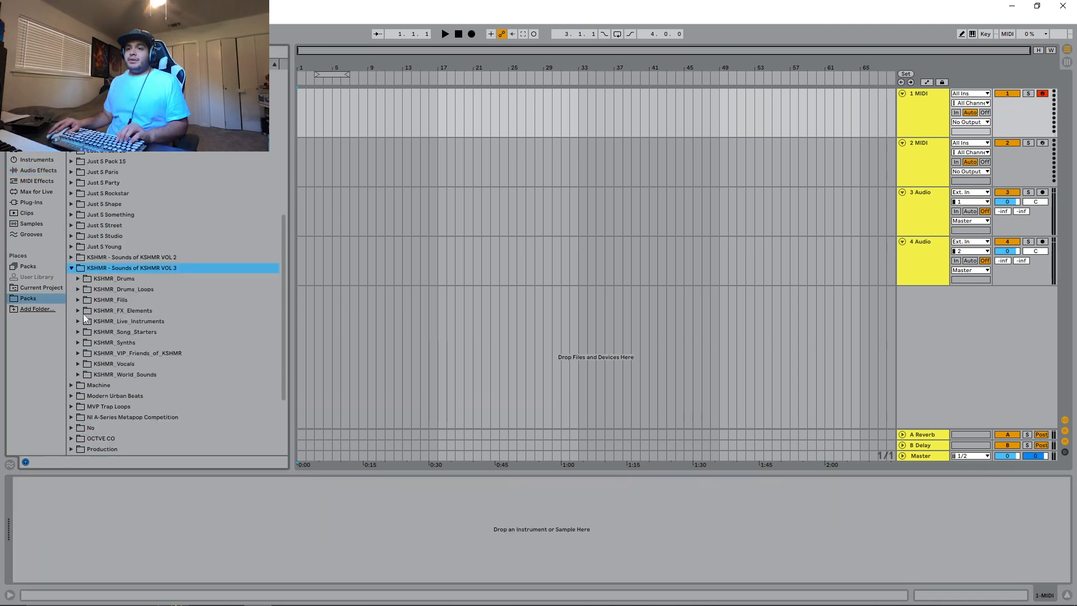
{"action": "left_click", "coordinate": [78, 280]}
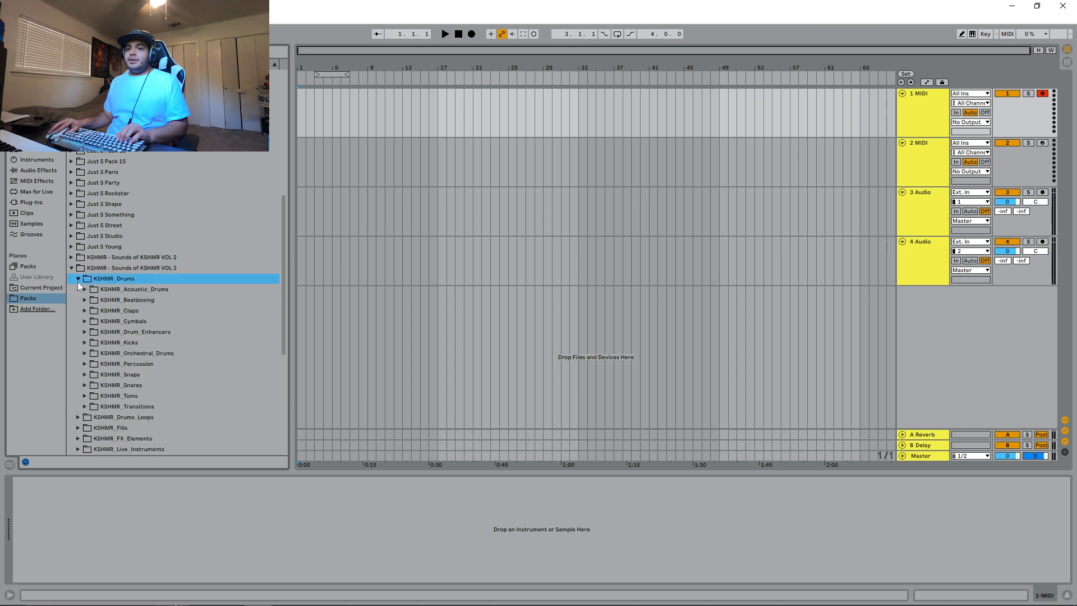
{"action": "left_click", "coordinate": [83, 341]}
{"action": "left_click", "coordinate": [102, 357]}
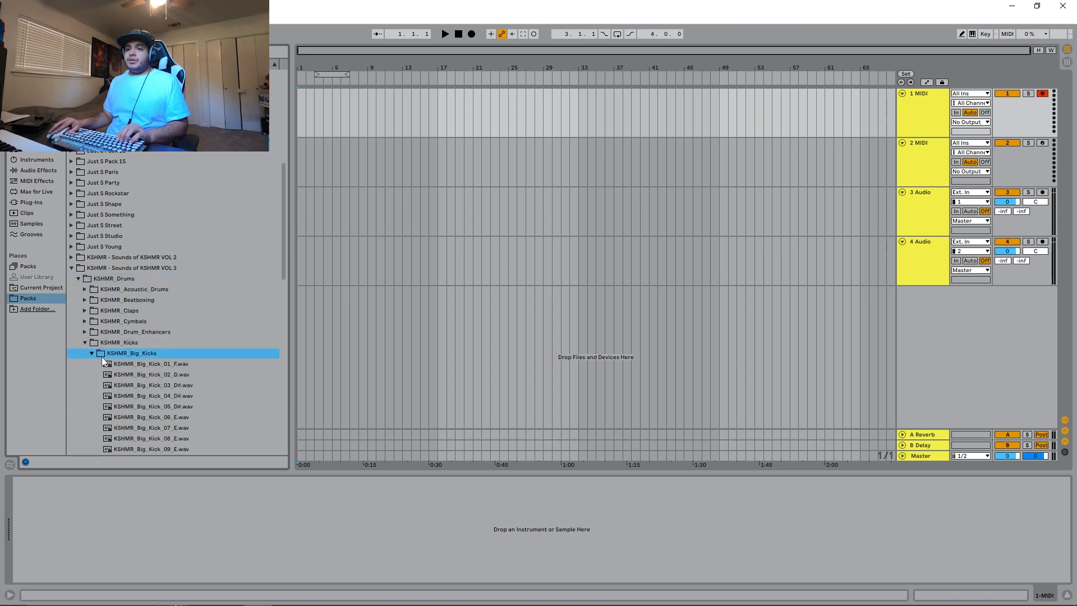
- Audition the big kicks, place KSHMR_Big_Kick_02_D.wav at the start of the first track, and move the loop region to bar 1
{"action": "left_click", "coordinate": [151, 366]}
{"action": "left_click", "coordinate": [153, 373]}
{"action": "left_click_drag", "start_coordinate": [152, 372], "coordinate": [301, 121]}
{"action": "left_click_drag", "start_coordinate": [335, 75], "coordinate": [317, 75]}
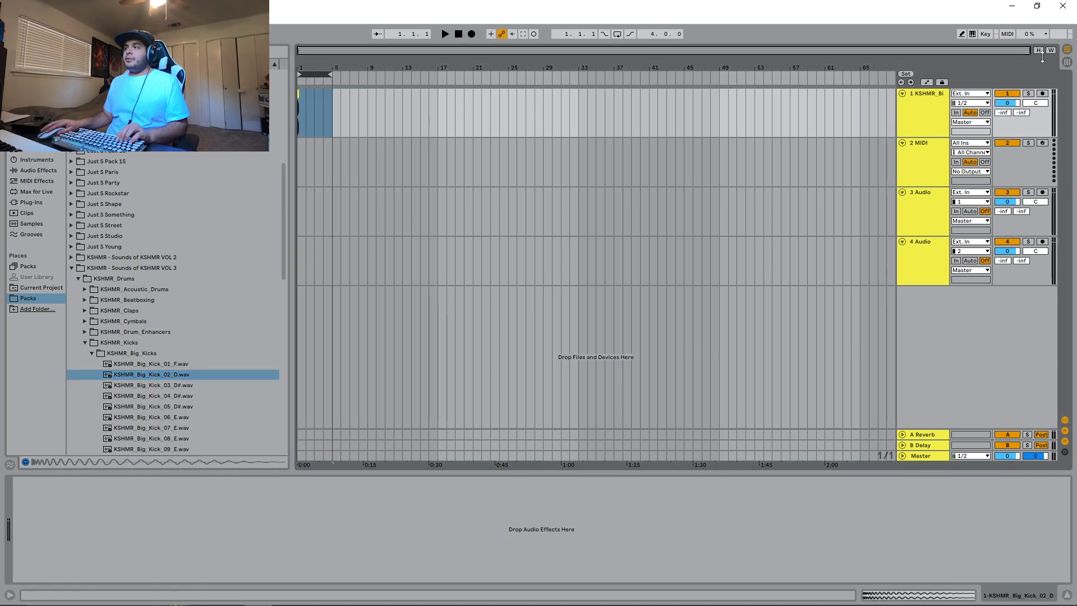
- Duplicate the kick clip to fill bar 1 with four consecutive kicks, one per beat
{"action": "key", "text": "z"}
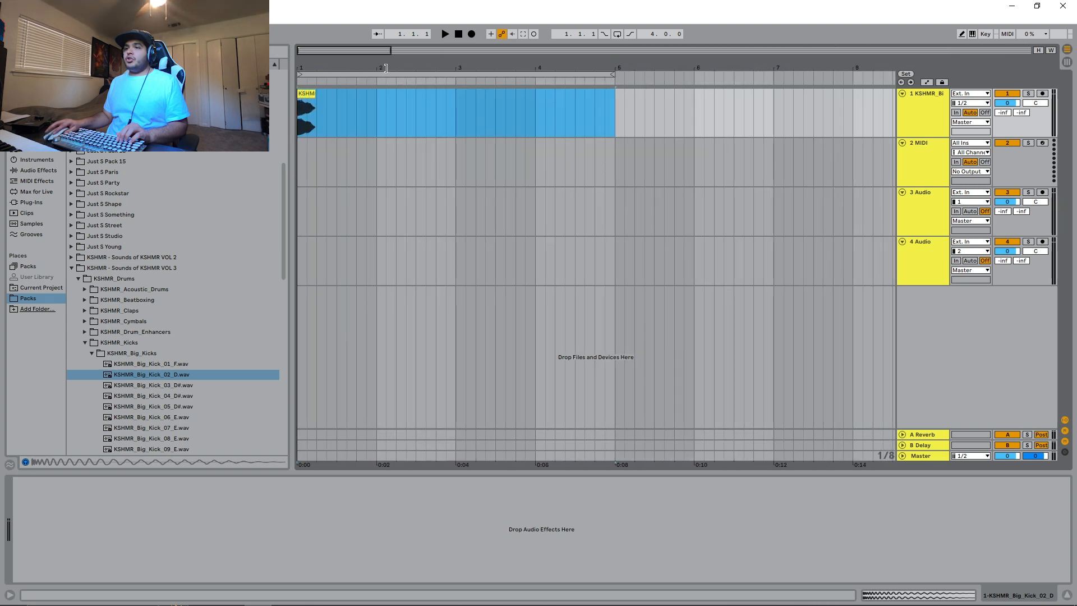
{"action": "left_click", "coordinate": [312, 95]}
{"action": "key", "text": "ctrl+d"}
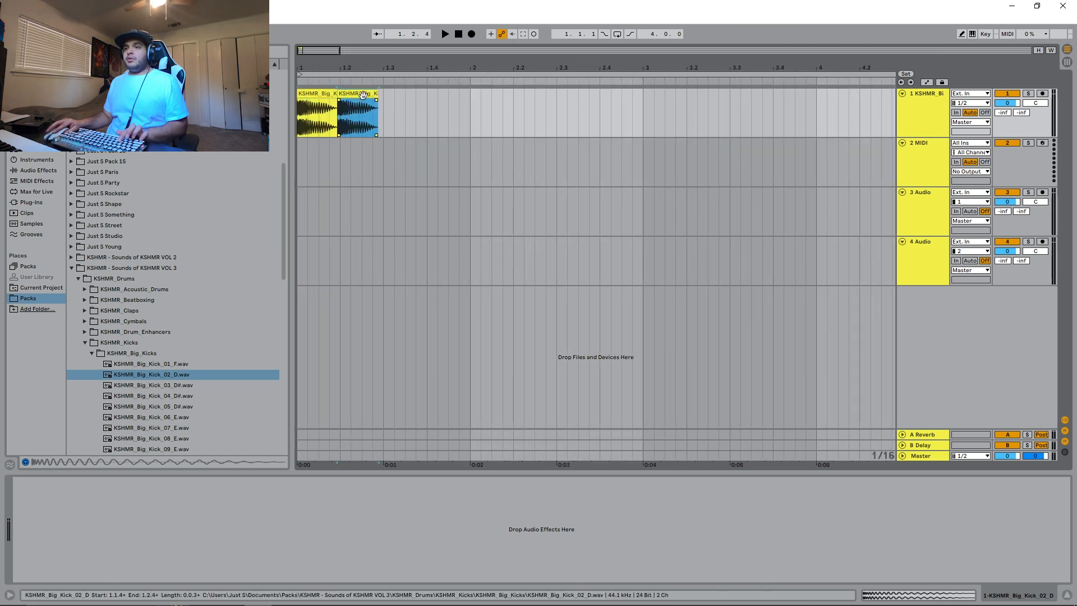
{"action": "left_click", "coordinate": [317, 112], "text": "shift"}
{"action": "key", "text": "ctrl+d"}
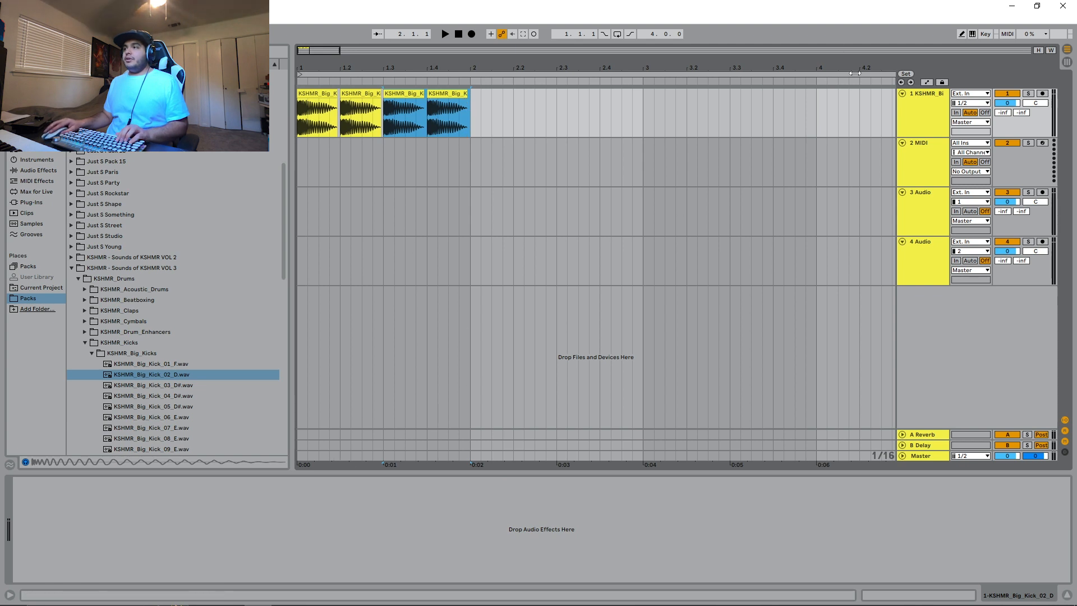
- Shorten the loop region to the one bar of kicks, enable looping, and start playback
{"action": "left_click_drag", "start_coordinate": [339, 51], "coordinate": [423, 52]}
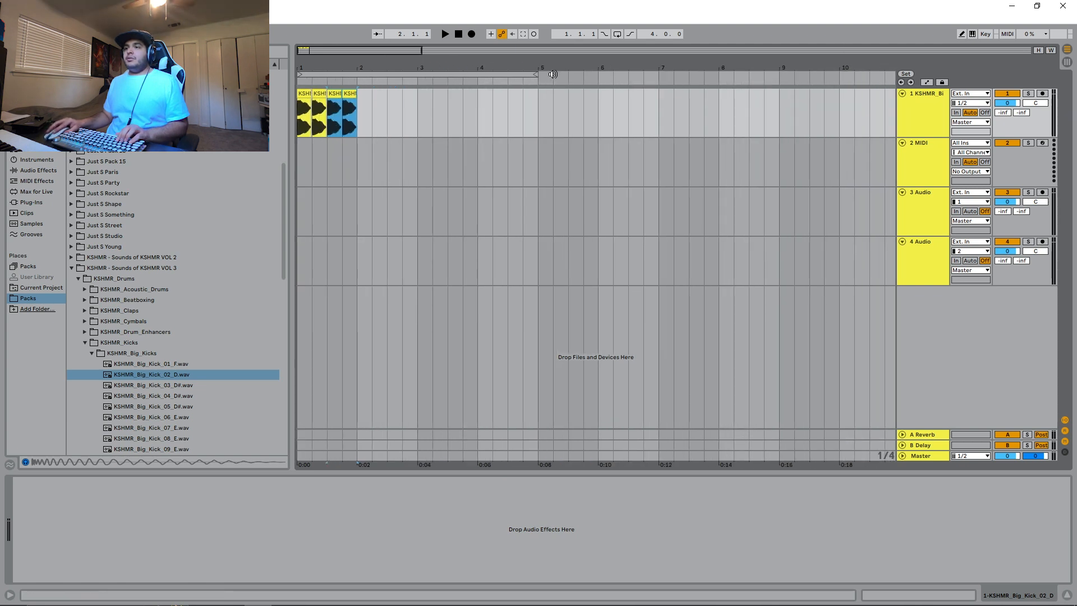
{"action": "left_click_drag", "start_coordinate": [535, 75], "coordinate": [356, 74]}
{"action": "left_click", "coordinate": [617, 33]}
{"action": "left_click", "coordinate": [445, 34]}
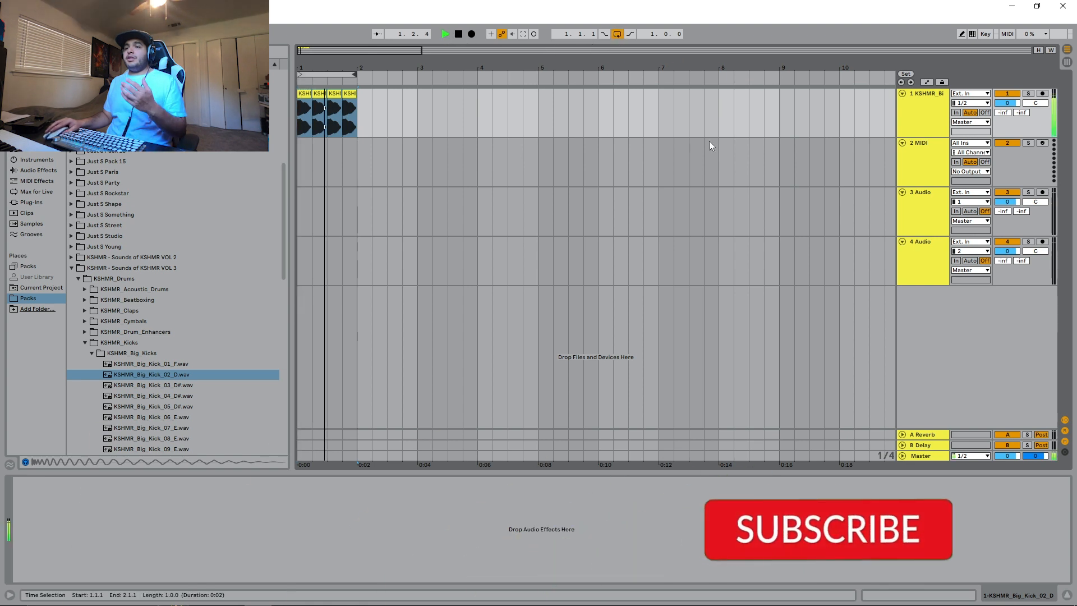
- Add a Utility effect to the kick track and turn on its Mono option
{"action": "left_click", "coordinate": [917, 106]}
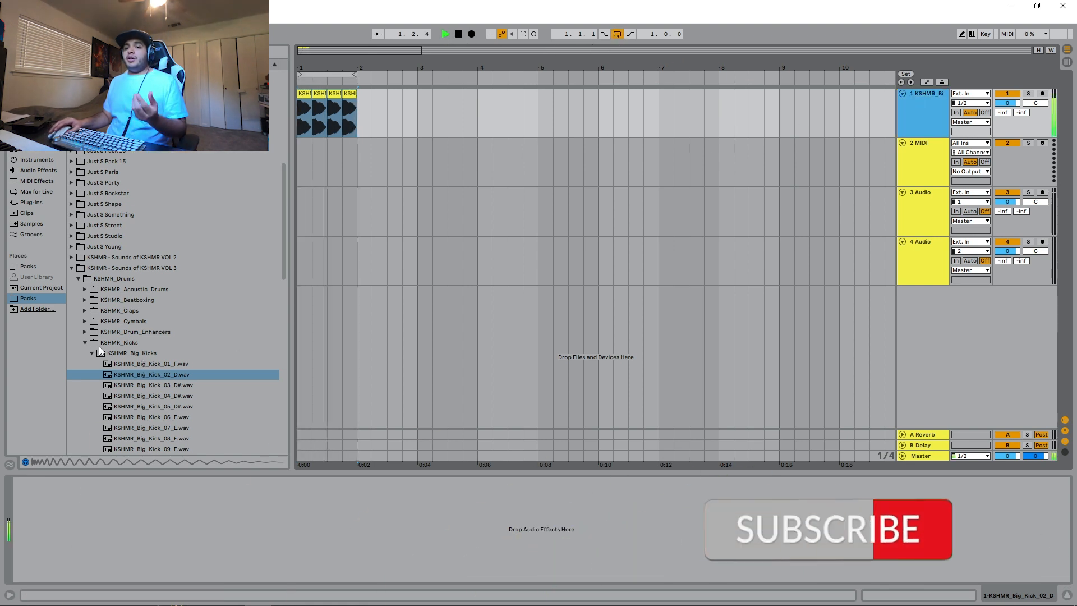
{"action": "left_click", "coordinate": [48, 169]}
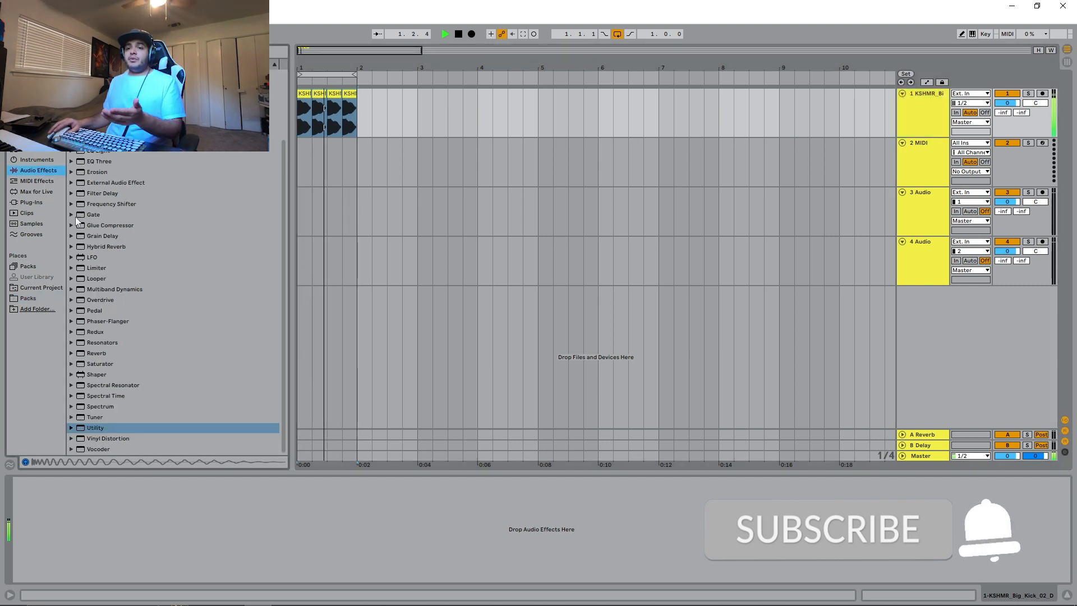
{"action": "left_click_drag", "start_coordinate": [99, 430], "coordinate": [130, 524]}
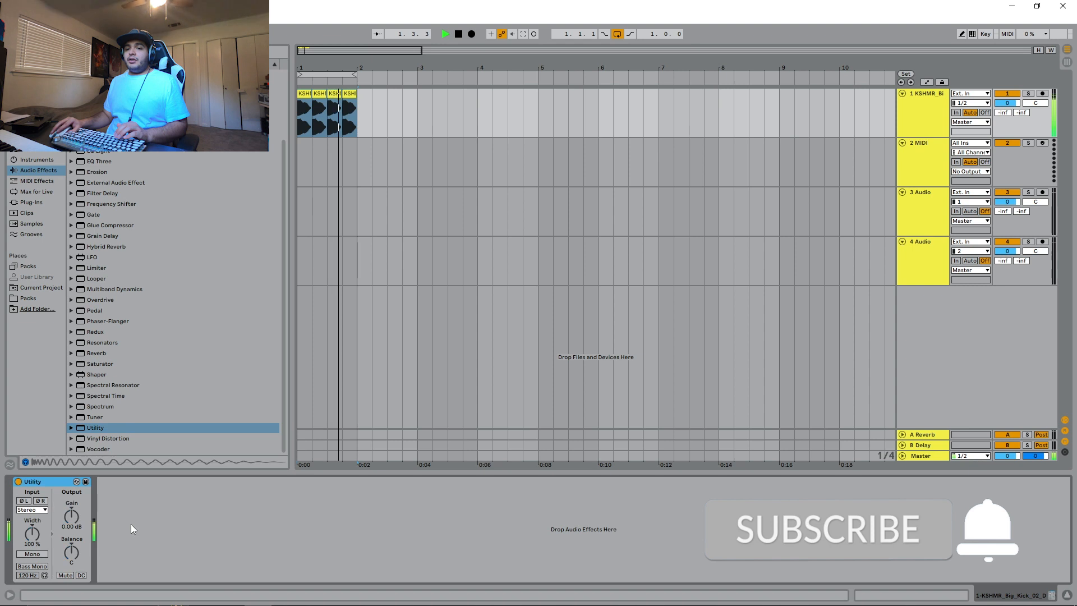
{"action": "left_click", "coordinate": [34, 554]}
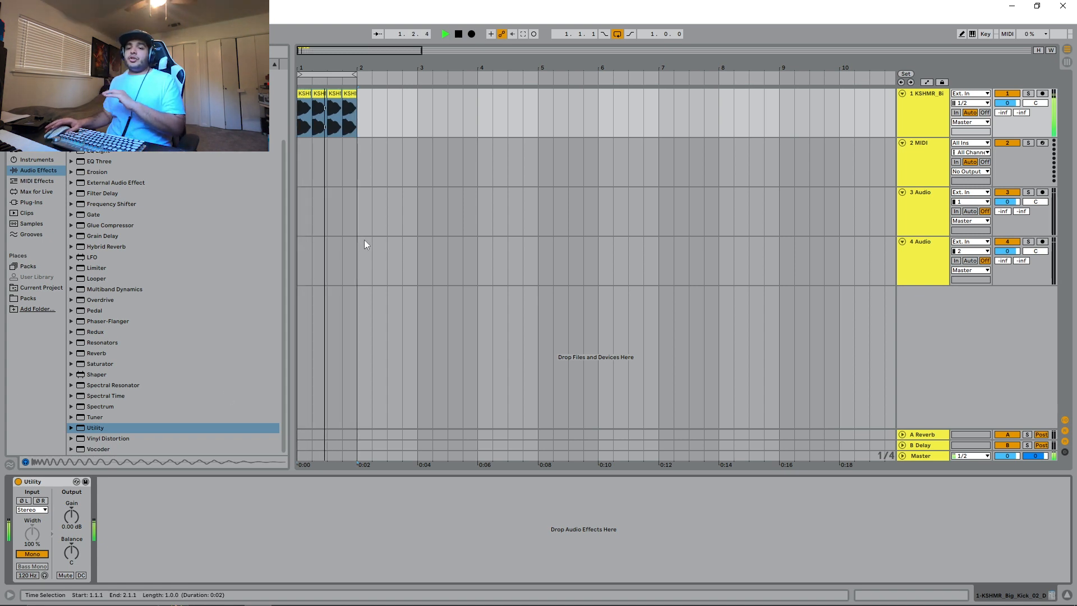
- Turn off Mono in the Utility, enable Bass Mono instead, and stop playback
{"action": "left_click", "coordinate": [40, 555]}
{"action": "left_click", "coordinate": [34, 566]}
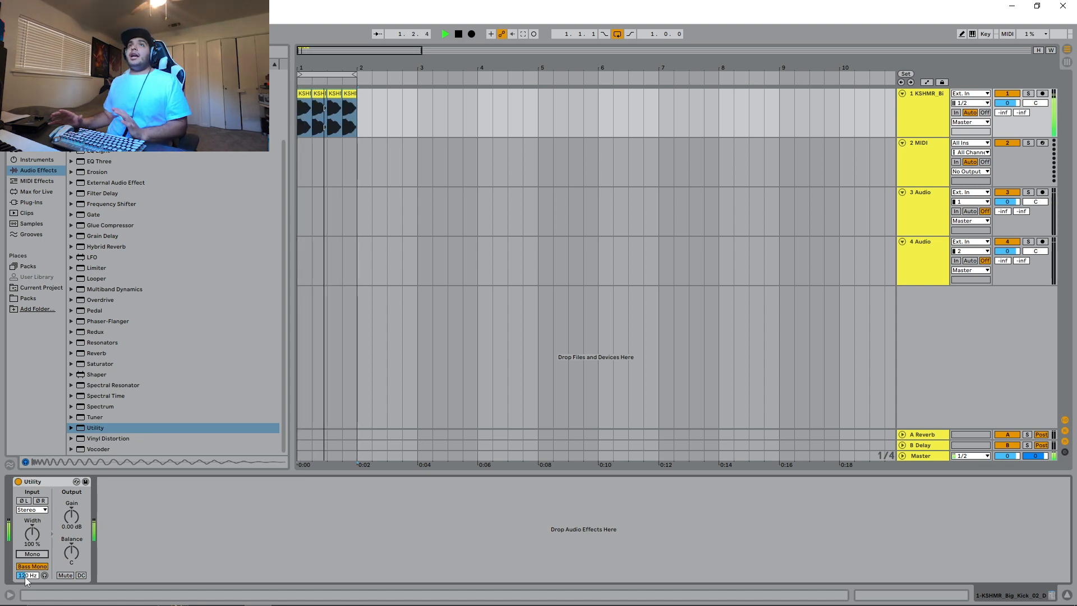
{"action": "key", "text": "space"}
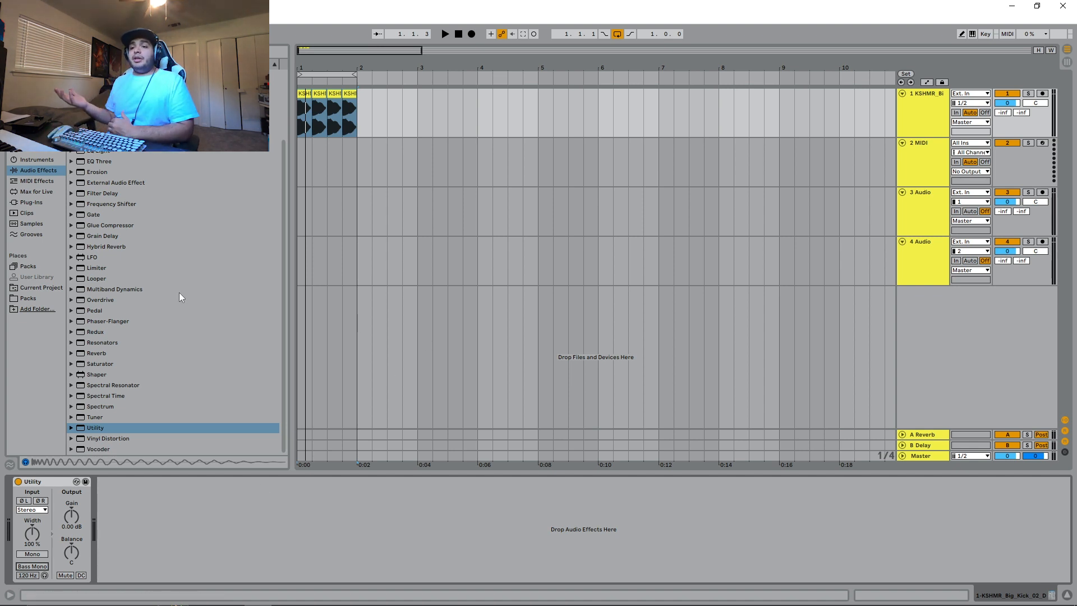
- Add the Plugin Alliance bx_digital V2 plug-in after the Utility on the kick track
{"action": "left_click", "coordinate": [31, 202]}
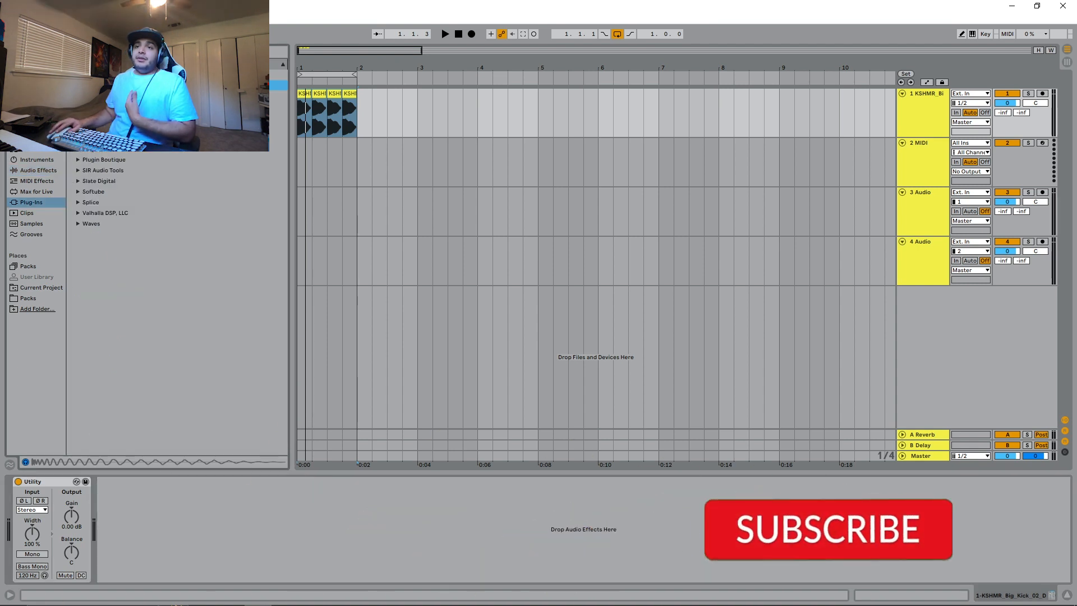
{"action": "left_click", "coordinate": [78, 150]}
{"action": "left_click_drag", "start_coordinate": [136, 192], "coordinate": [194, 523]}
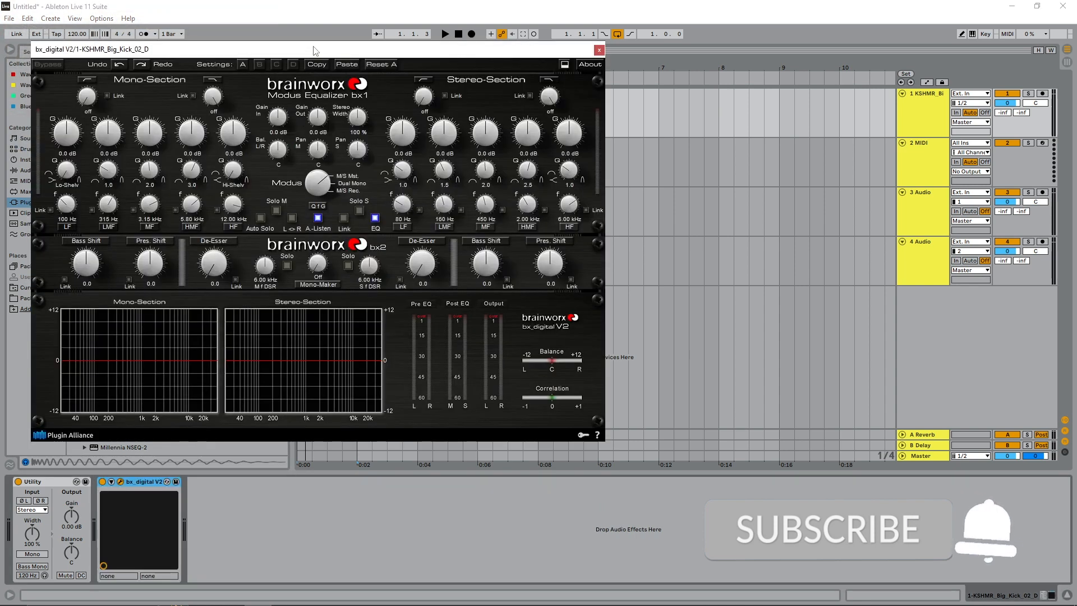
{"action": "left_click_drag", "start_coordinate": [314, 49], "coordinate": [365, 91]}
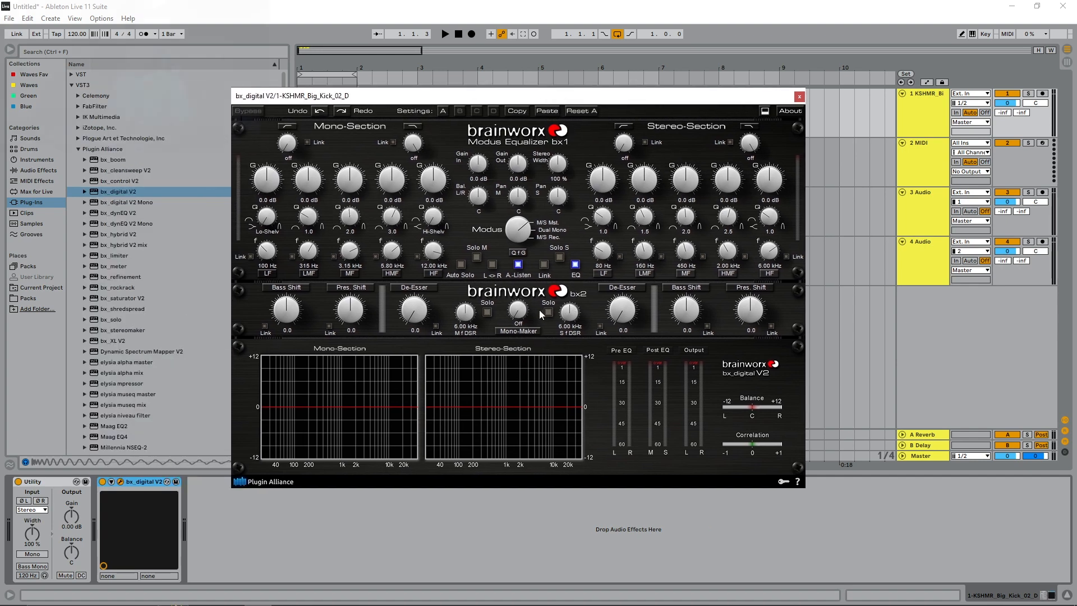
- Set the bx_digital V2 Mono-Maker to 103 Hz and play the kick loop through it
{"action": "left_click_drag", "start_coordinate": [519, 311], "coordinate": [516, 287]}
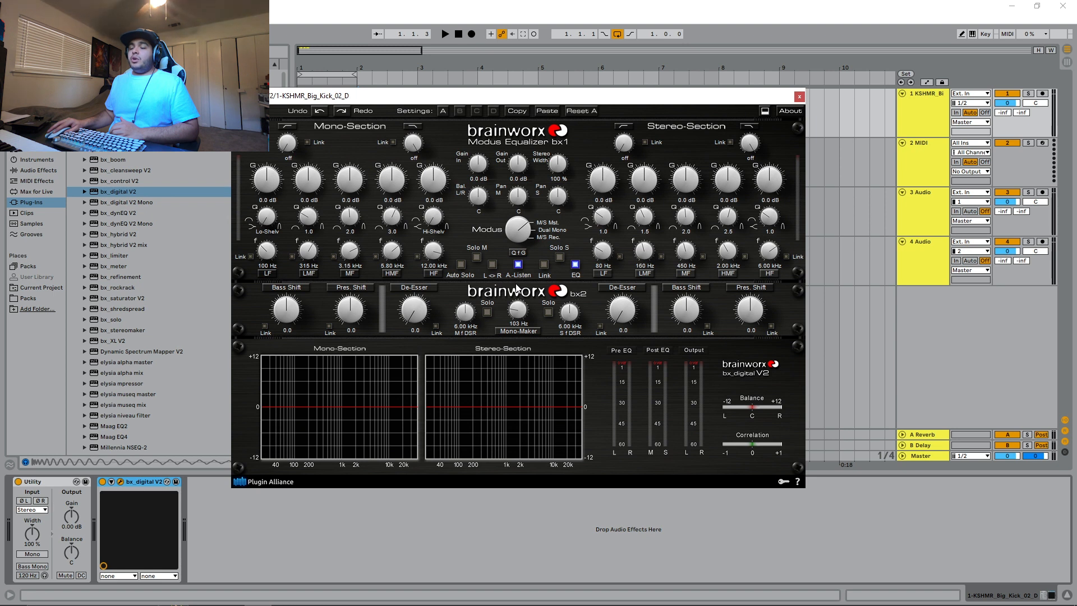
{"action": "key", "text": "space"}
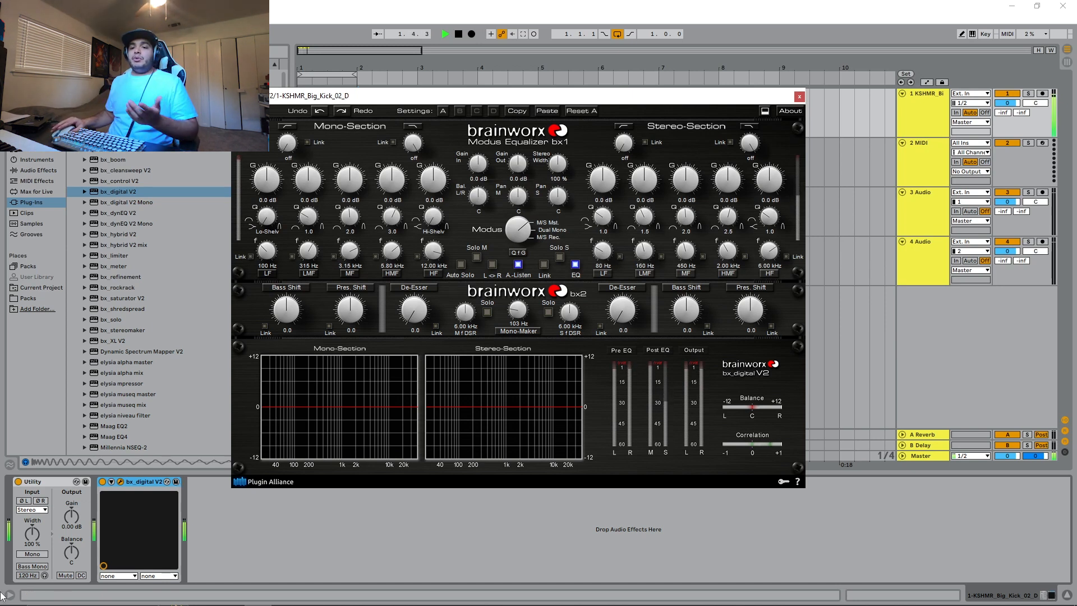
{"action": "key", "text": "space"}
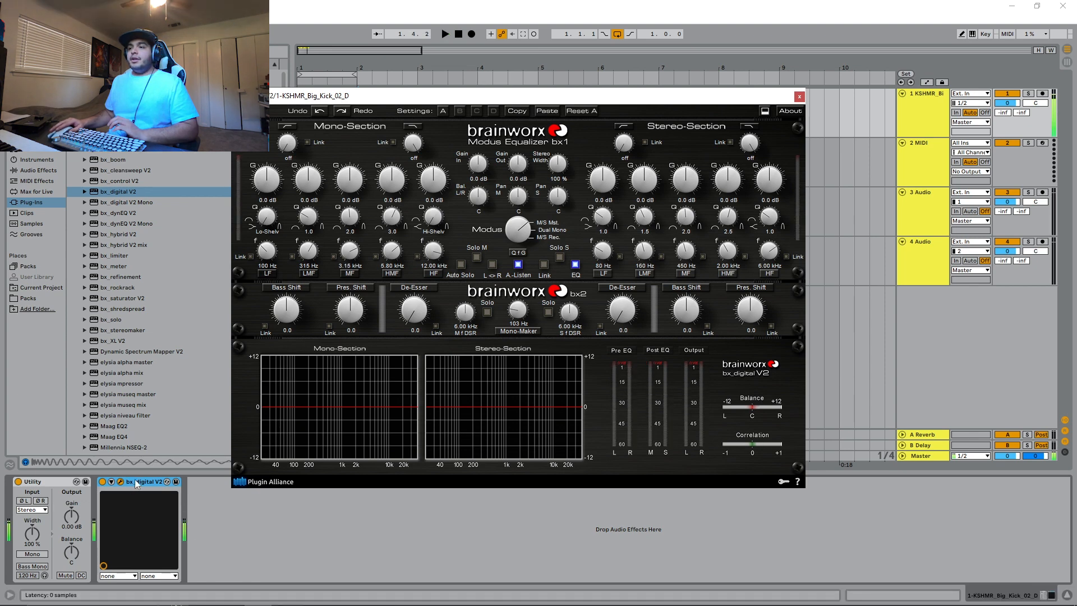
- Delete the bx_digital V2 and Utility devices from the kick track
{"action": "key", "text": "Delete"}
{"action": "left_click", "coordinate": [43, 481]}
{"action": "key", "text": "Delete"}
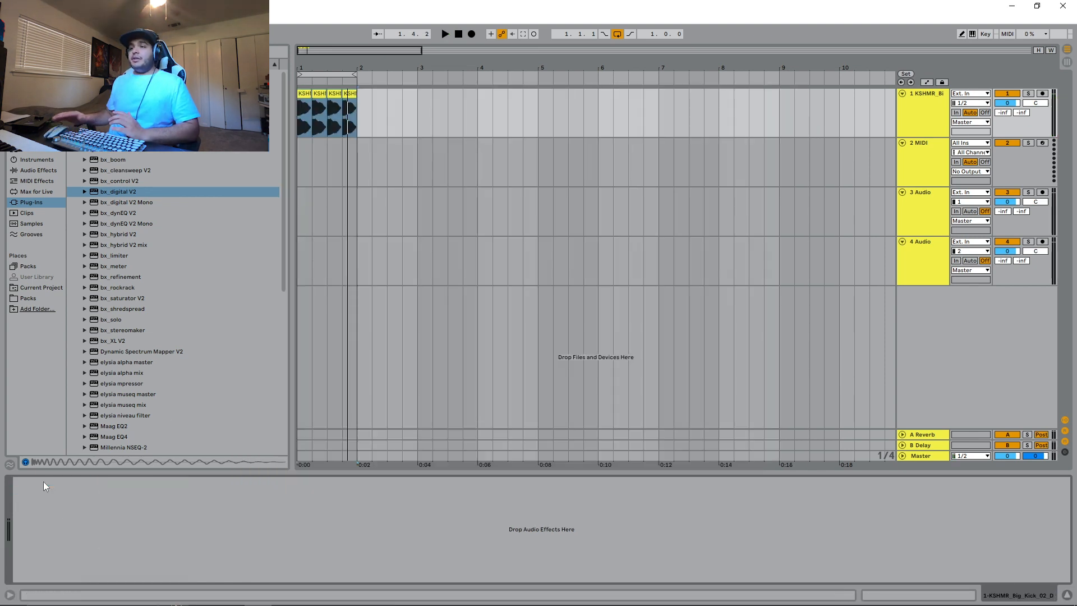
- Add an EQ Three audio effect to the kick track
{"action": "left_click", "coordinate": [920, 107]}
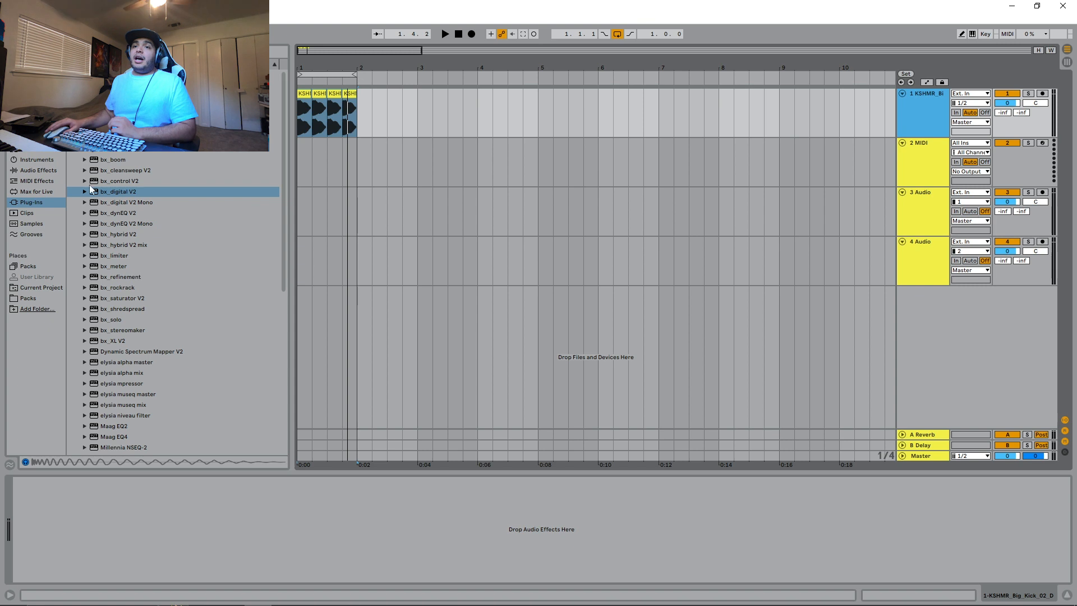
{"action": "left_click", "coordinate": [35, 172]}
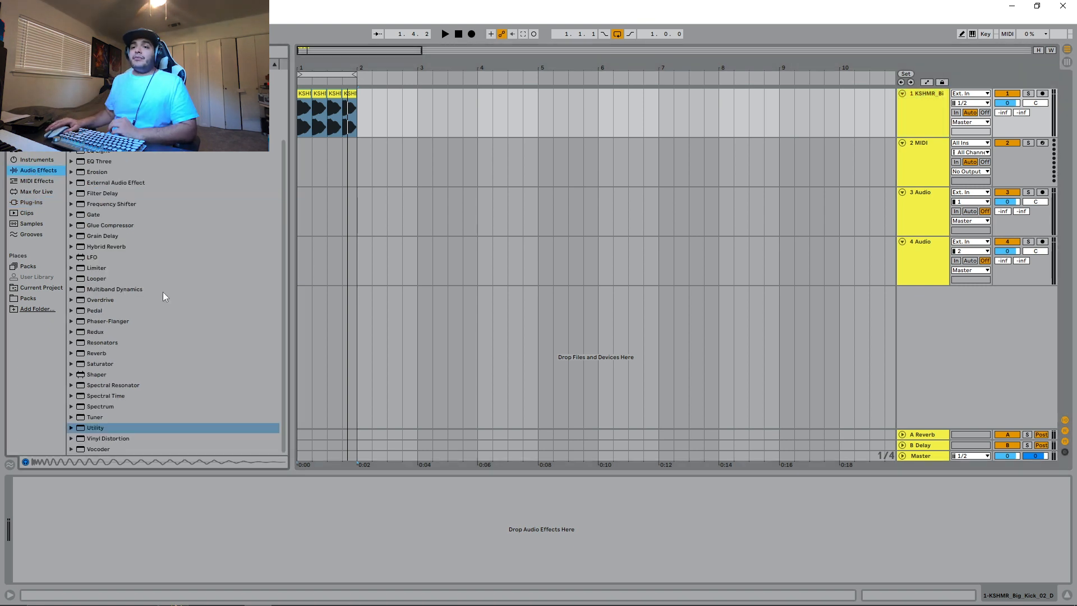
{"action": "mouse_move", "coordinate": [99, 161]}
{"action": "left_mouse_down"}
{"action": "mouse_move", "coordinate": [181, 440]}
{"action": "mouse_move", "coordinate": [186, 517]}
{"action": "left_mouse_up"}
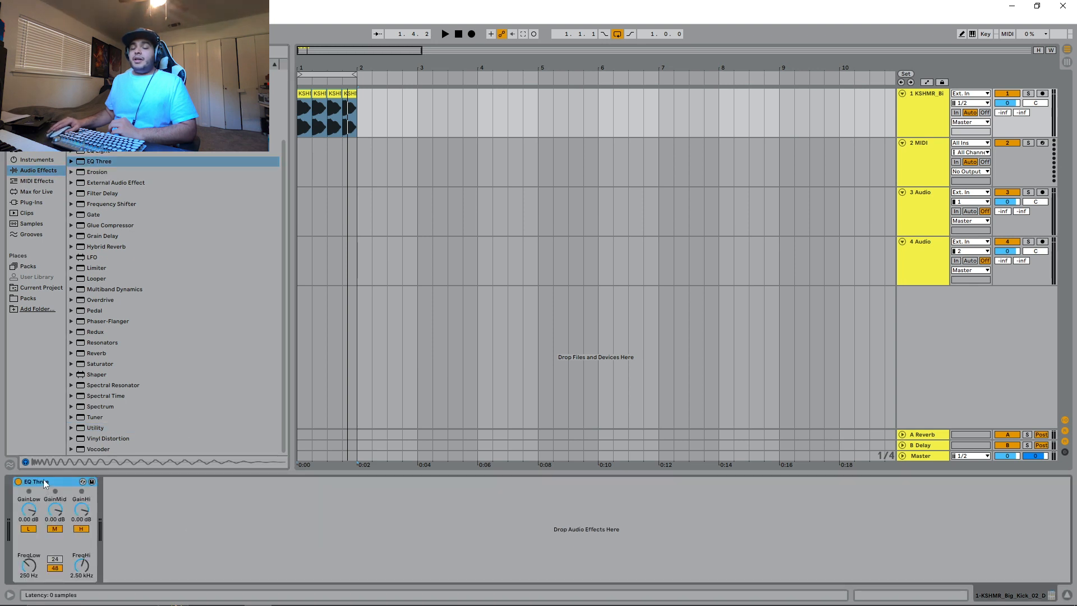
- Group the EQ Three into an Audio Effect Rack and show the rack's chain list
{"action": "right_click", "coordinate": [45, 483]}
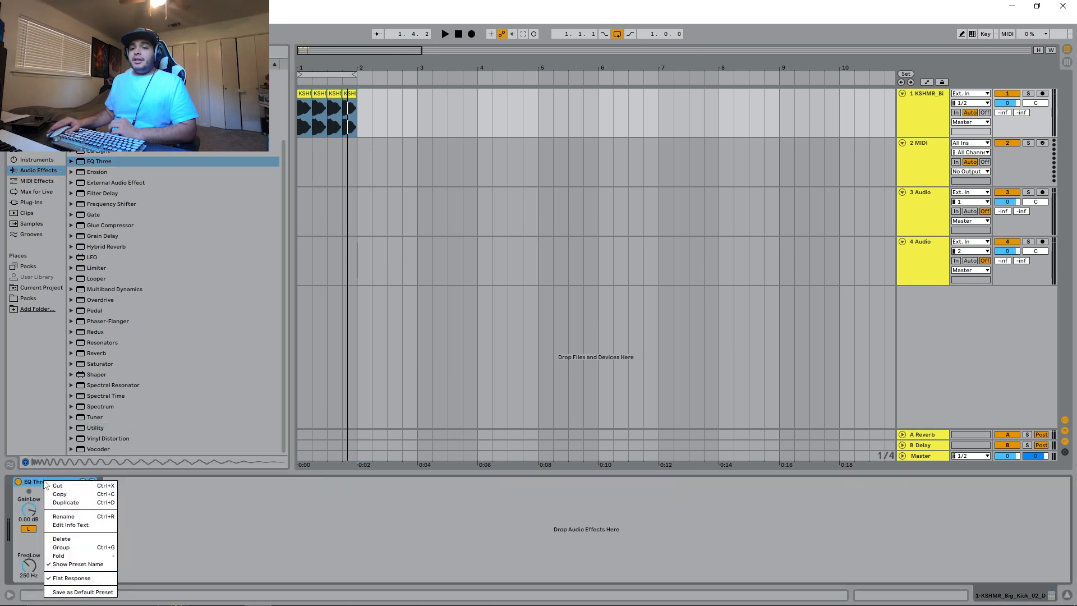
{"action": "left_click", "coordinate": [69, 548]}
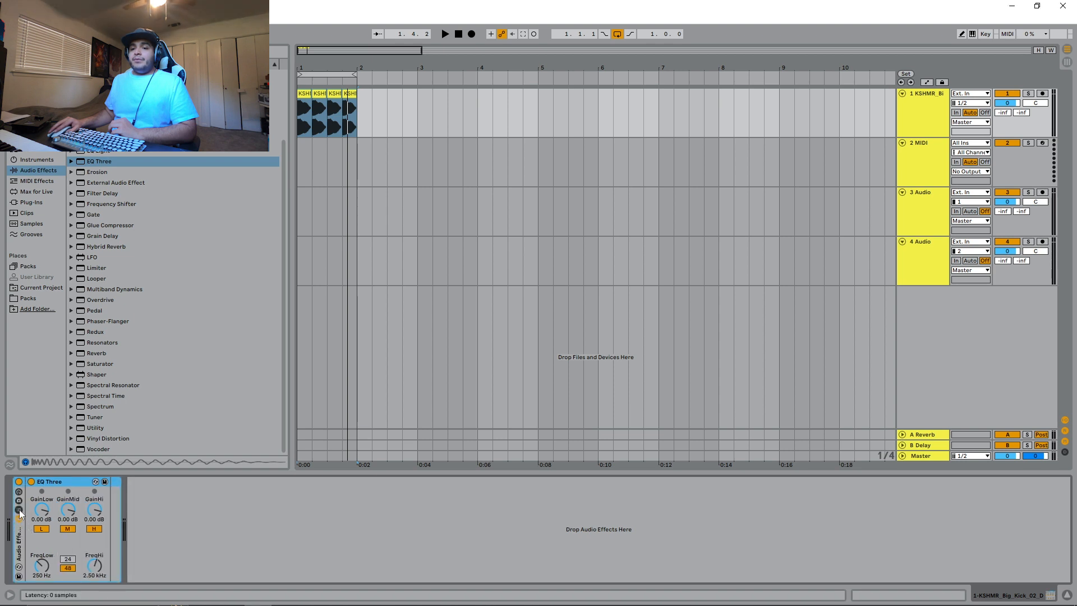
{"action": "left_click", "coordinate": [19, 509]}
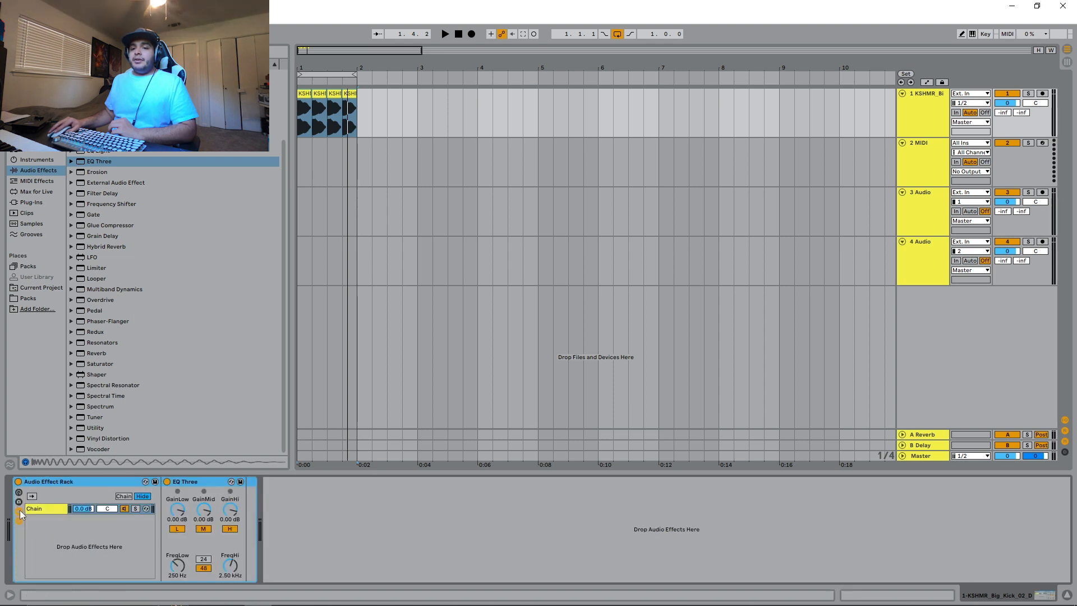
- Duplicate the rack's EQ Three chain twice to make three parallel chains
{"action": "right_click", "coordinate": [48, 508]}
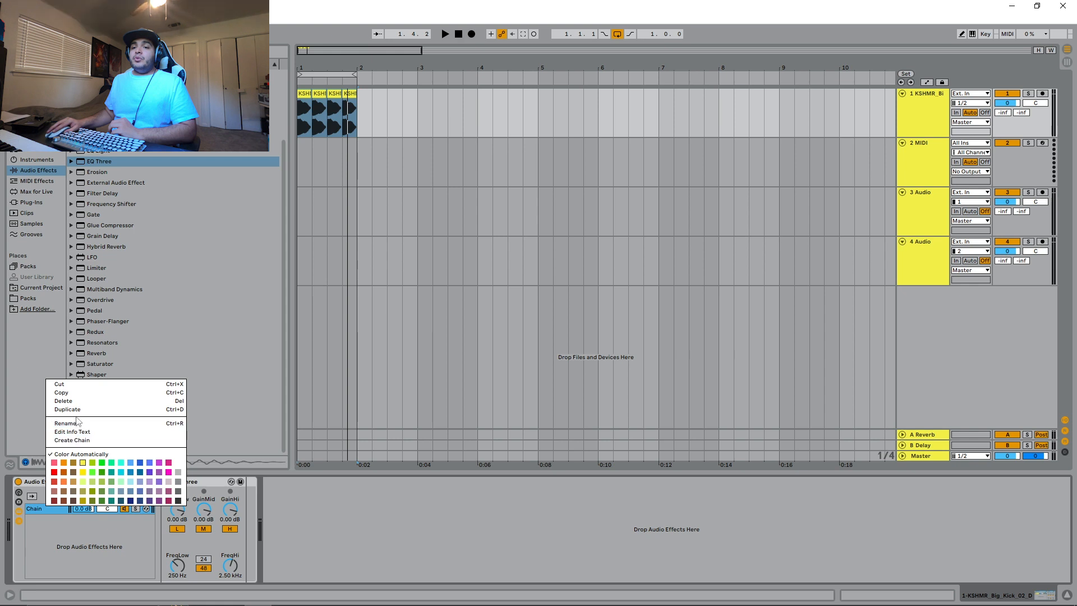
{"action": "left_click", "coordinate": [72, 440]}
{"action": "right_click", "coordinate": [45, 506]}
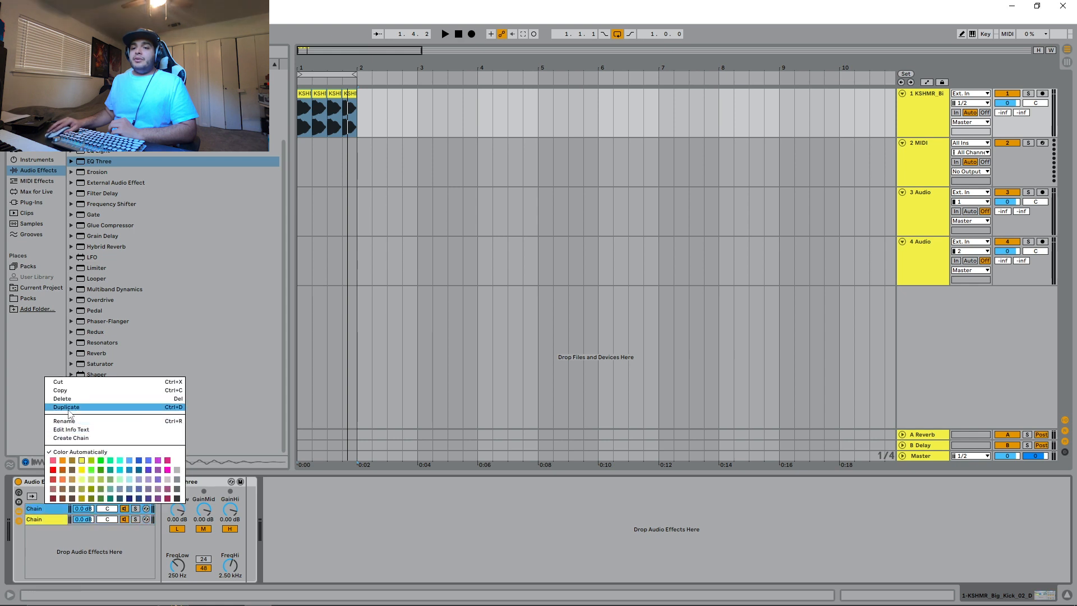
{"action": "left_click", "coordinate": [70, 437]}
- Rename the three rack chains Hi, Mid and Low in order
{"action": "left_click", "coordinate": [53, 508]}
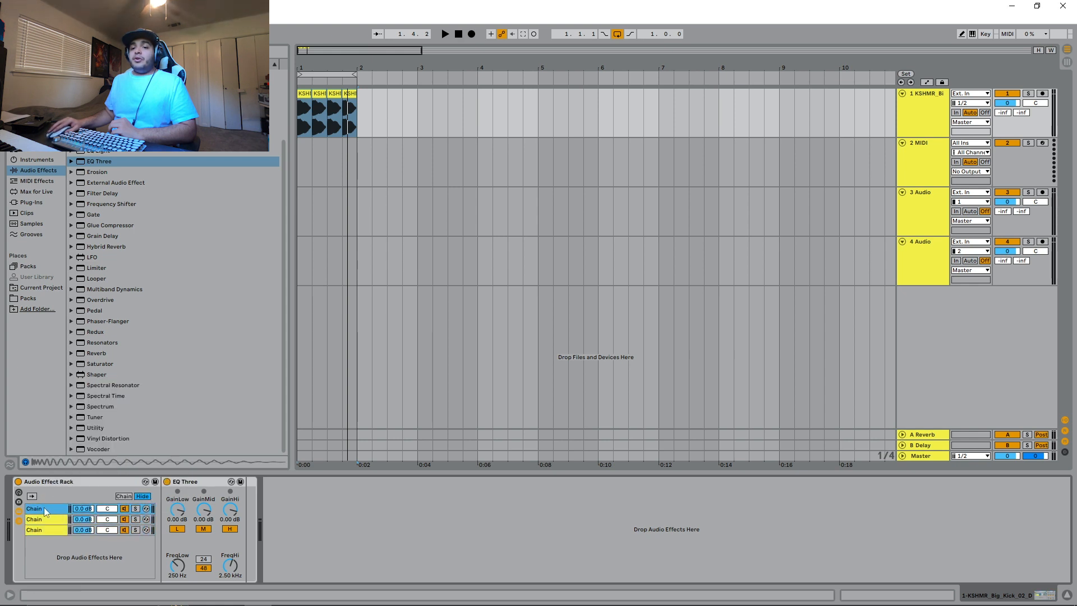
{"action": "key", "text": "ctrl+r"}
{"action": "type", "text": "Hi"}
{"action": "left_click", "coordinate": [46, 517]}
{"action": "key", "text": "ctrl+r"}
{"action": "type", "text": "Mid"}
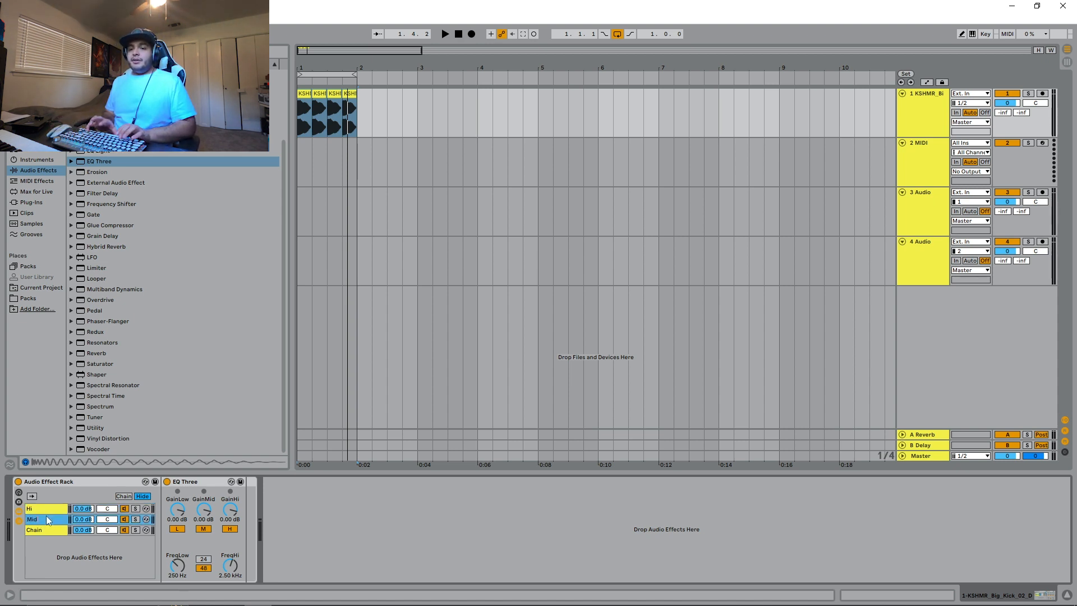
{"action": "left_click", "coordinate": [34, 533]}
{"action": "key", "text": "ctrl+r"}
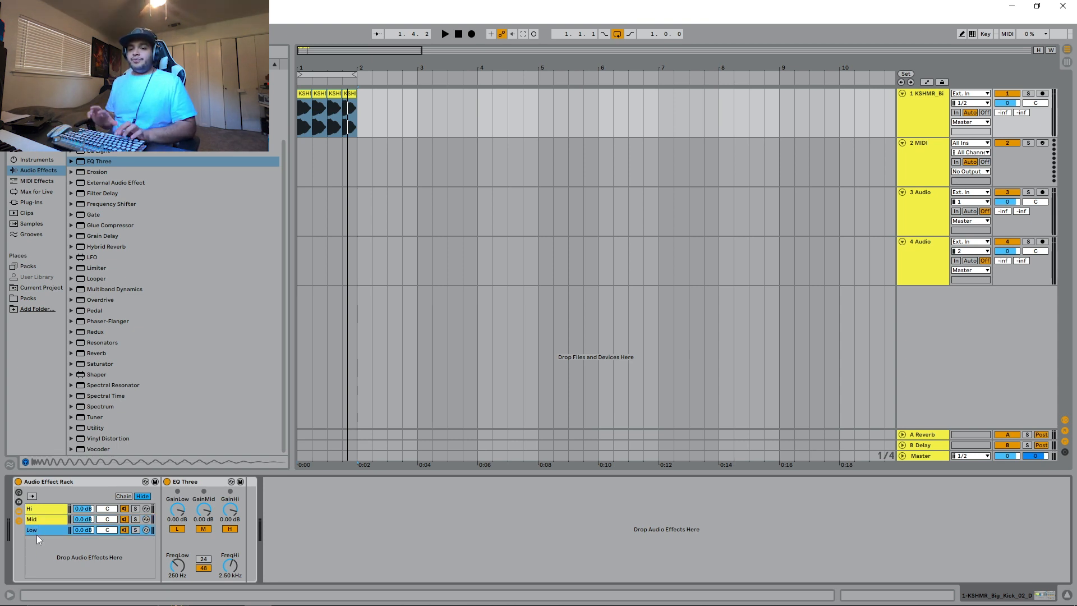
- Leave only the matching EQ Three band active in each chain: high in Hi, mid in Mid, low in Low
{"action": "left_click", "coordinate": [43, 507]}
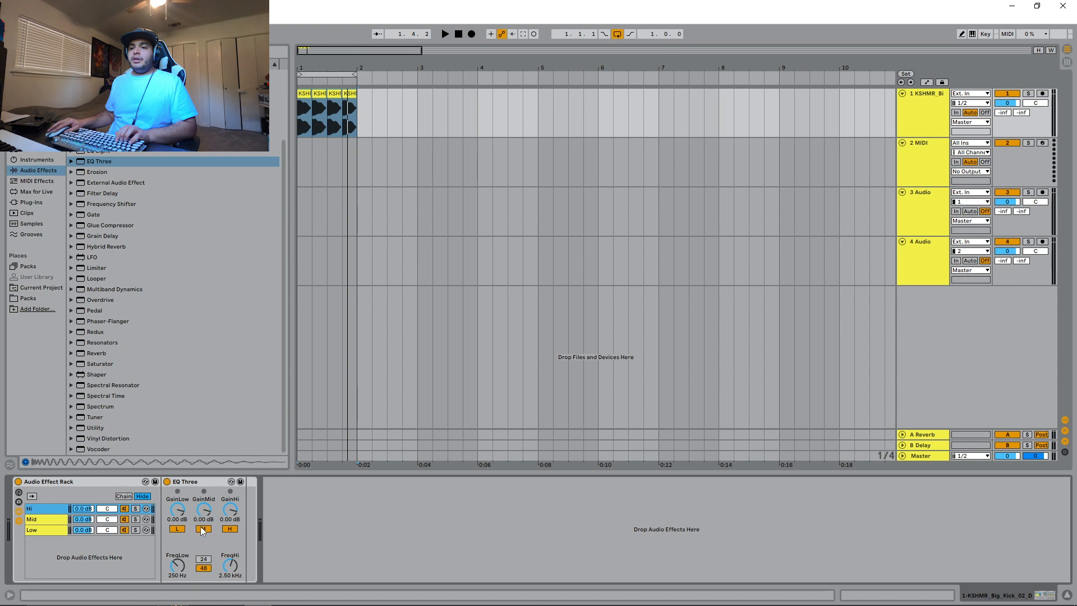
{"action": "left_click", "coordinate": [202, 529]}
{"action": "left_click", "coordinate": [178, 529]}
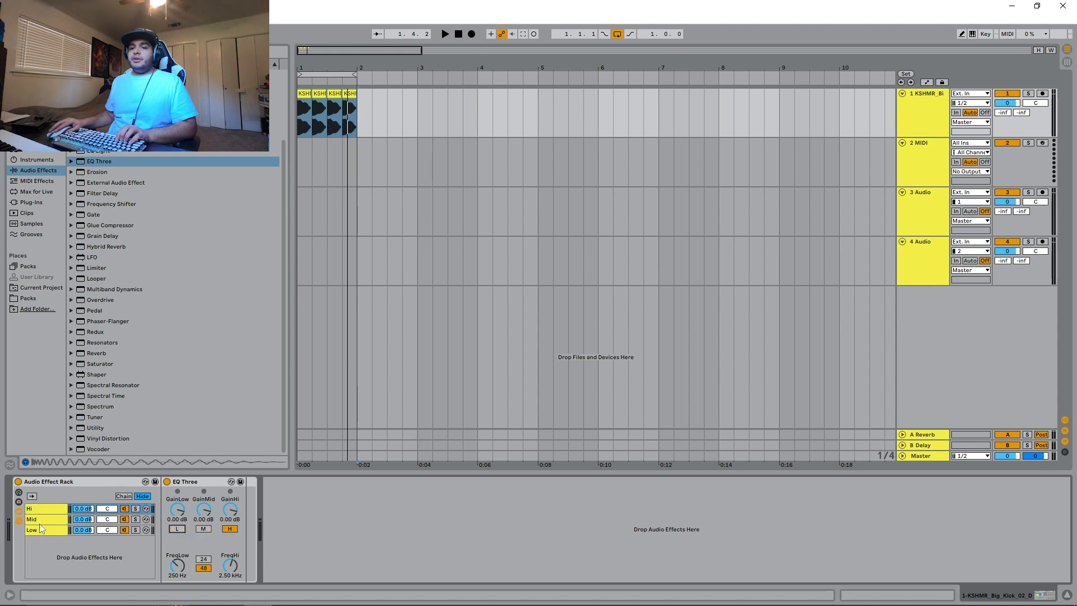
{"action": "left_click", "coordinate": [62, 520]}
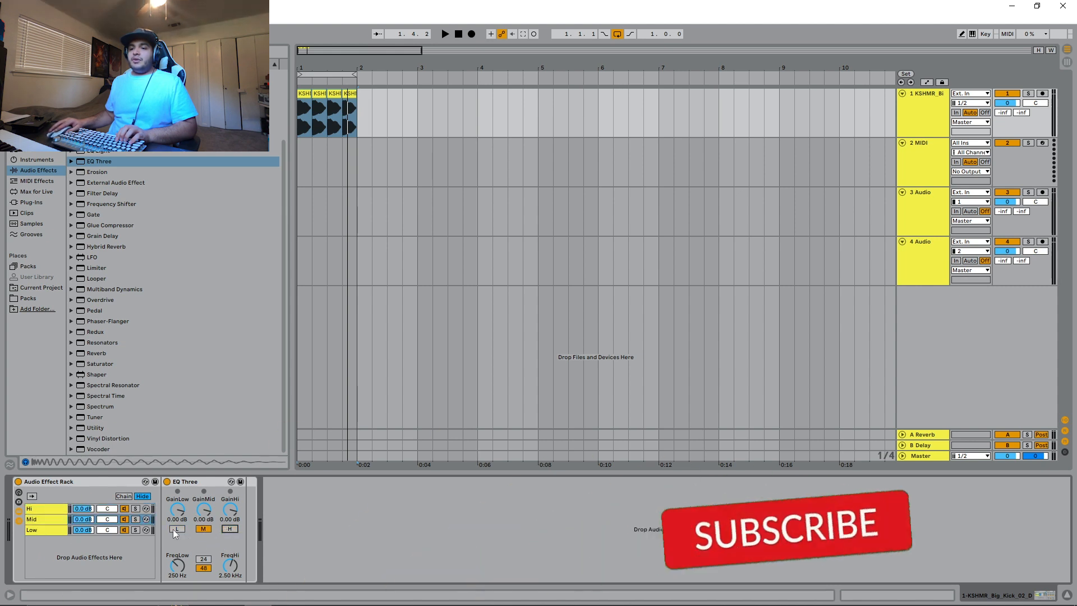
{"action": "left_click", "coordinate": [41, 529]}
{"action": "left_click", "coordinate": [203, 528]}
{"action": "left_click", "coordinate": [230, 529]}
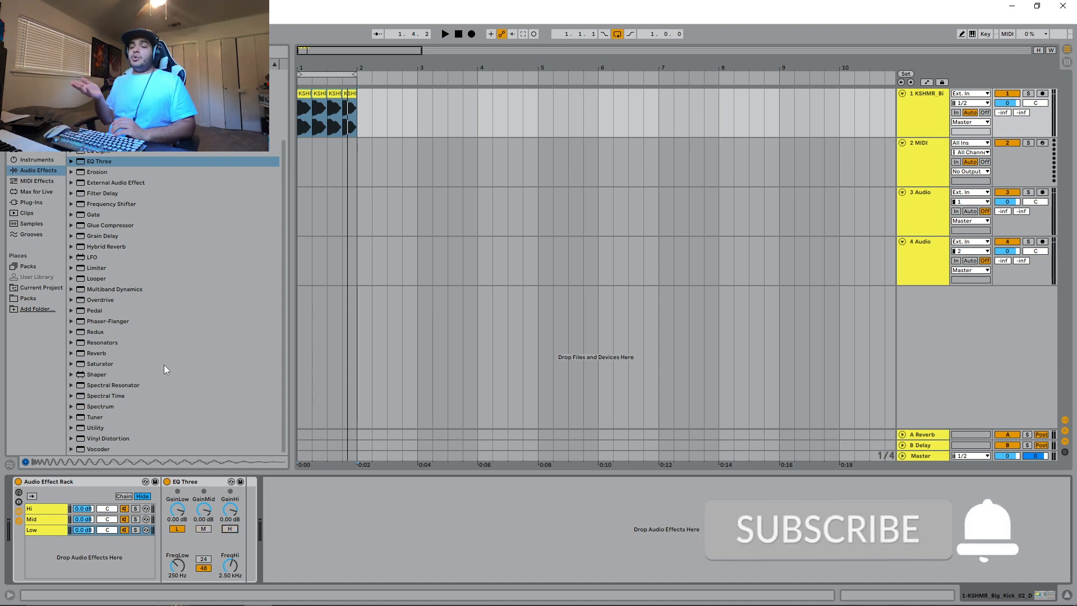
- Play the kick loop through the three-band rack and stop playback
{"action": "key", "text": "space"}
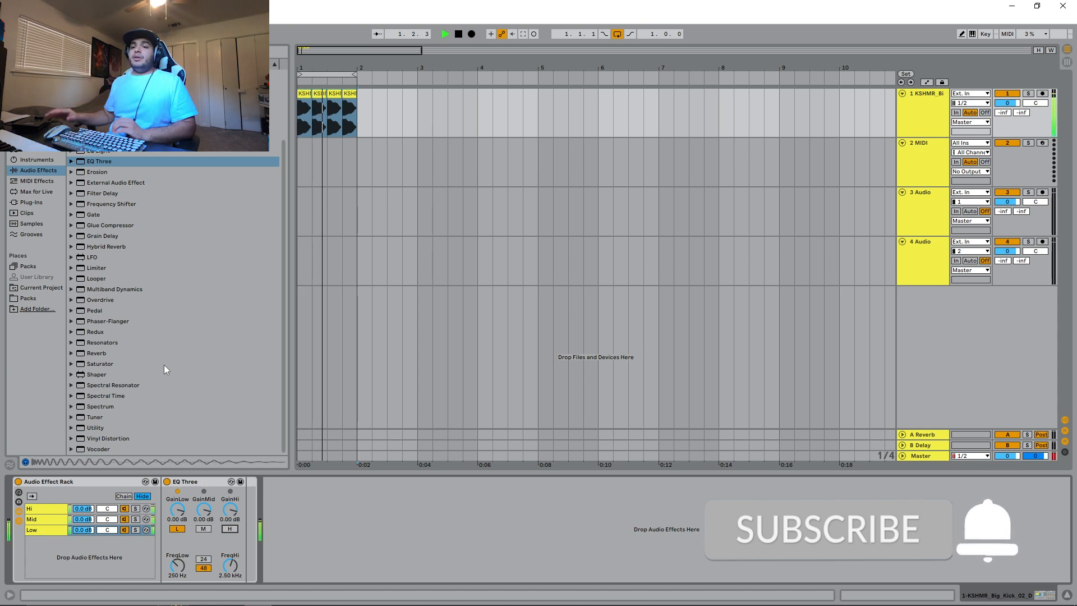
{"action": "left_click", "coordinate": [99, 429]}
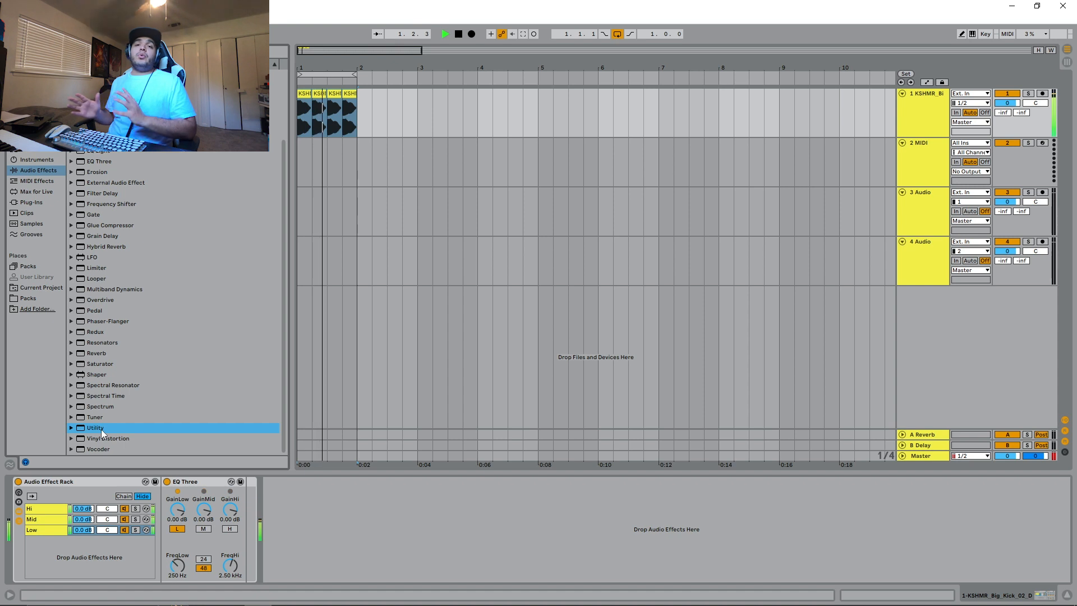
{"action": "key", "text": "space"}
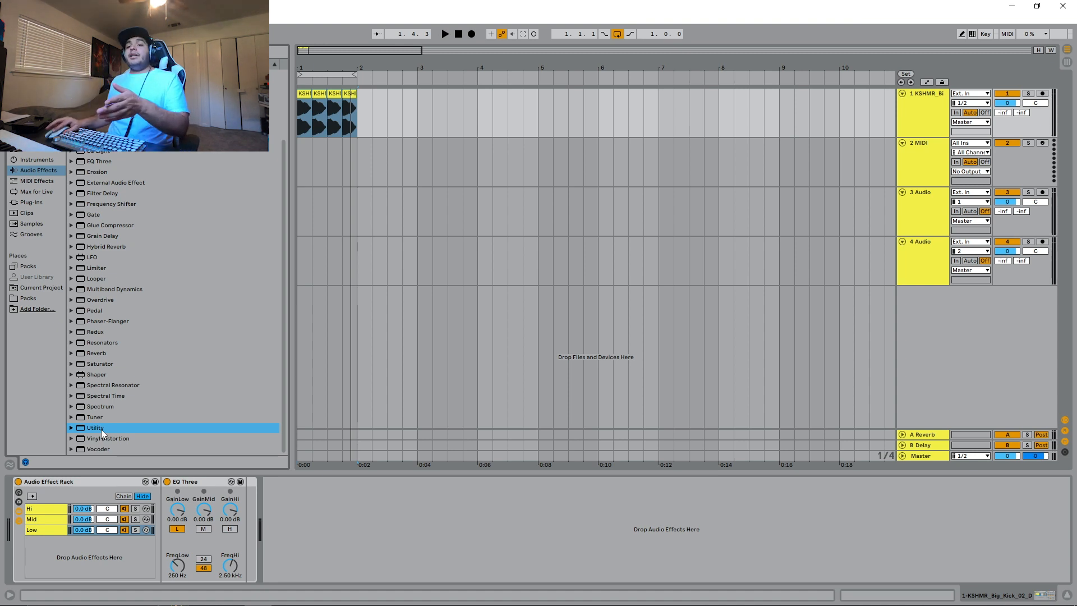
- Add a Utility after the Low chain's EQ Three, enable Mono, and audition the kick loop
{"action": "left_click_drag", "start_coordinate": [101, 429], "coordinate": [244, 535]}
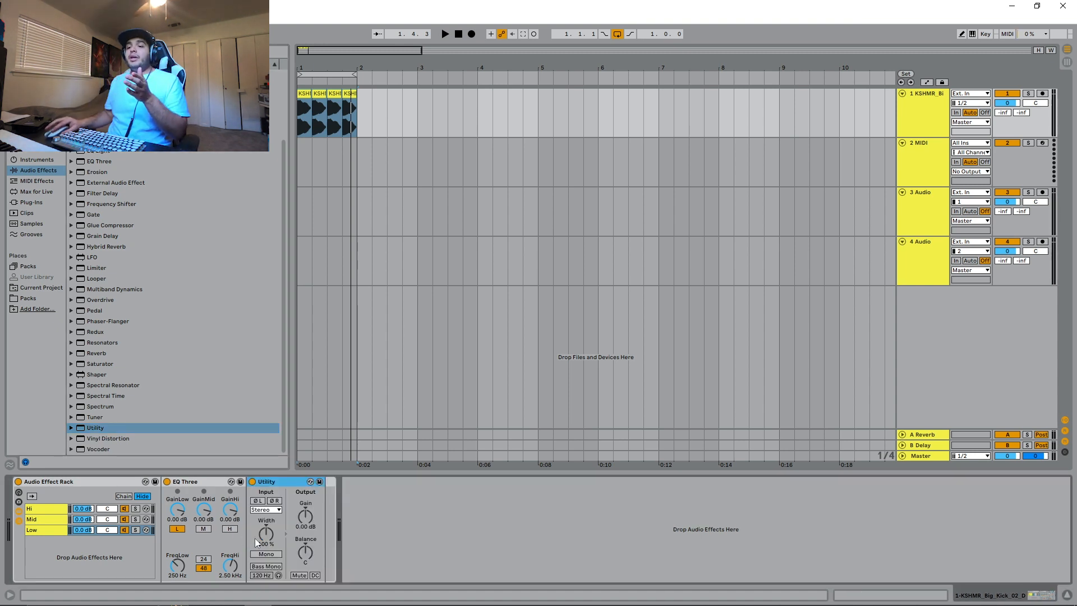
{"action": "left_click", "coordinate": [274, 554]}
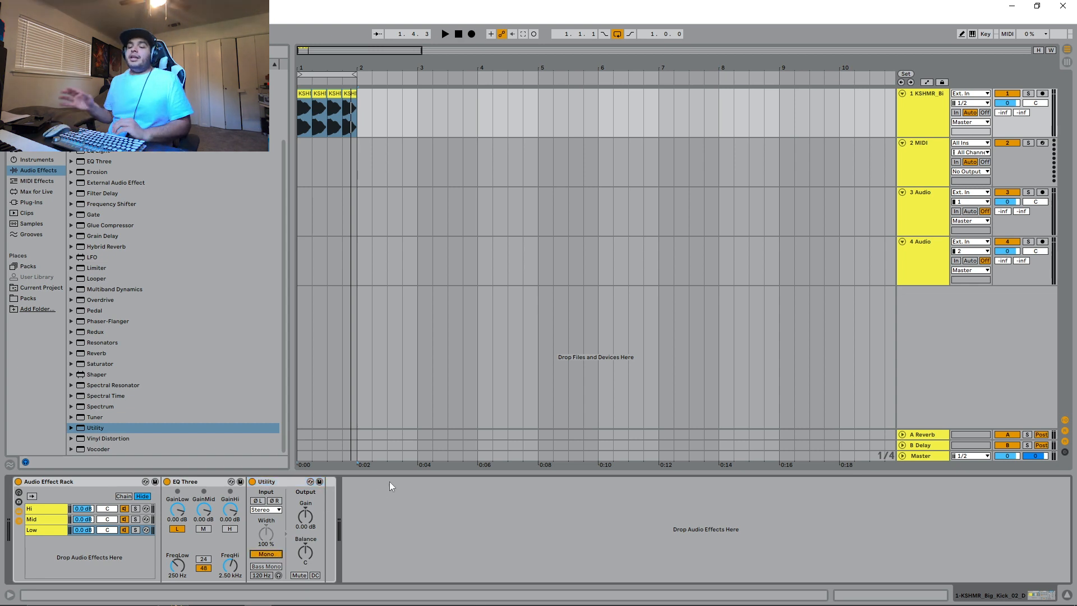
{"action": "key", "text": "space"}
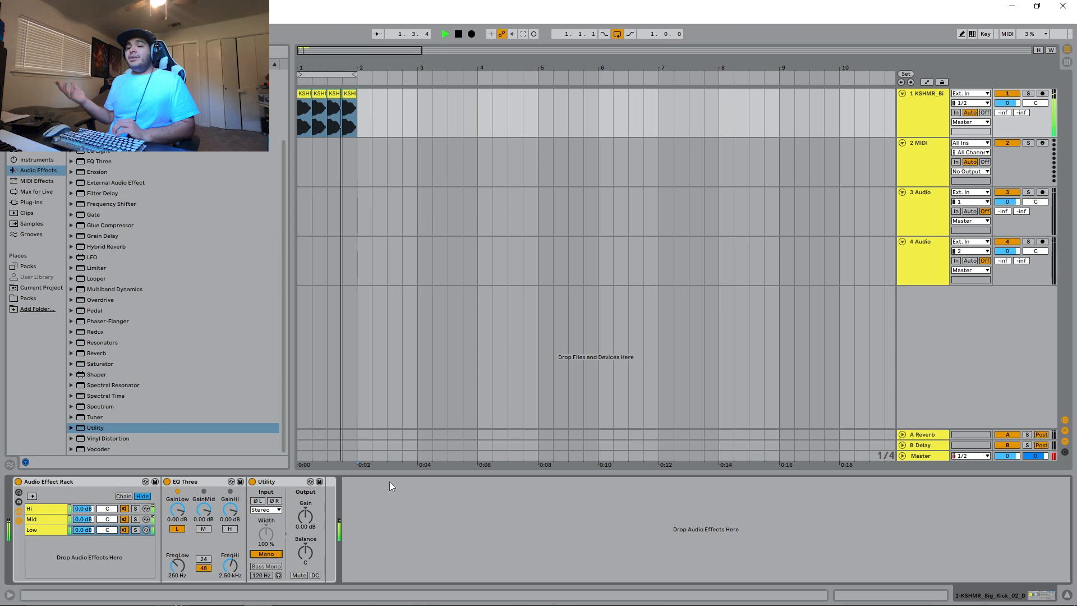
{"action": "key", "text": "space"}
- Insert an EQ Eight before the Low chain's Utility, making band 2 a steep low-pass at 200 Hz with bands 3 and 4 off
{"action": "left_click_drag", "start_coordinate": [86, 155], "coordinate": [247, 513]}
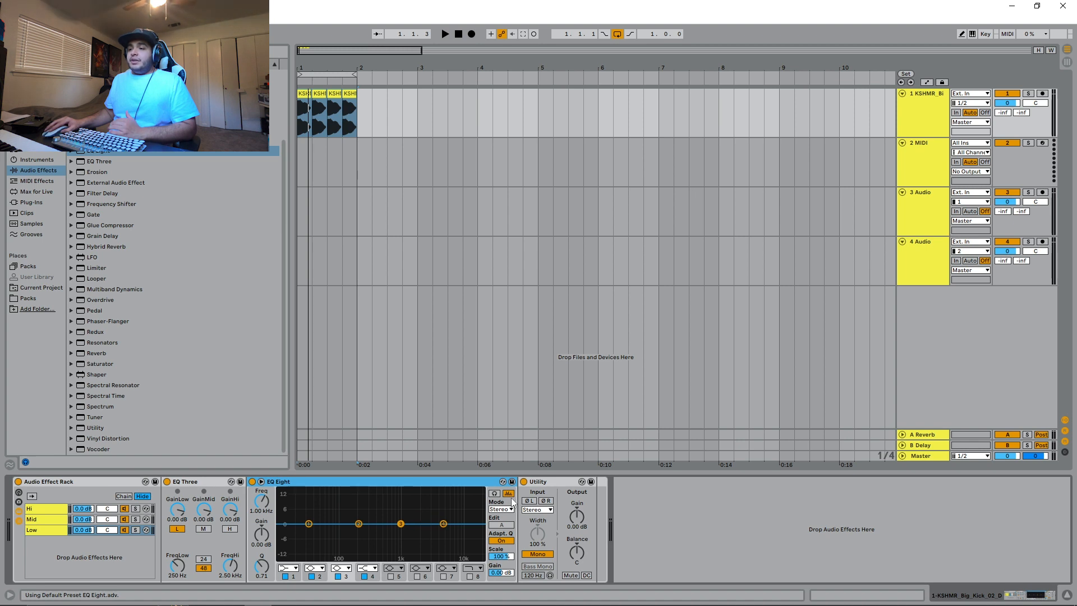
{"action": "key", "text": "space"}
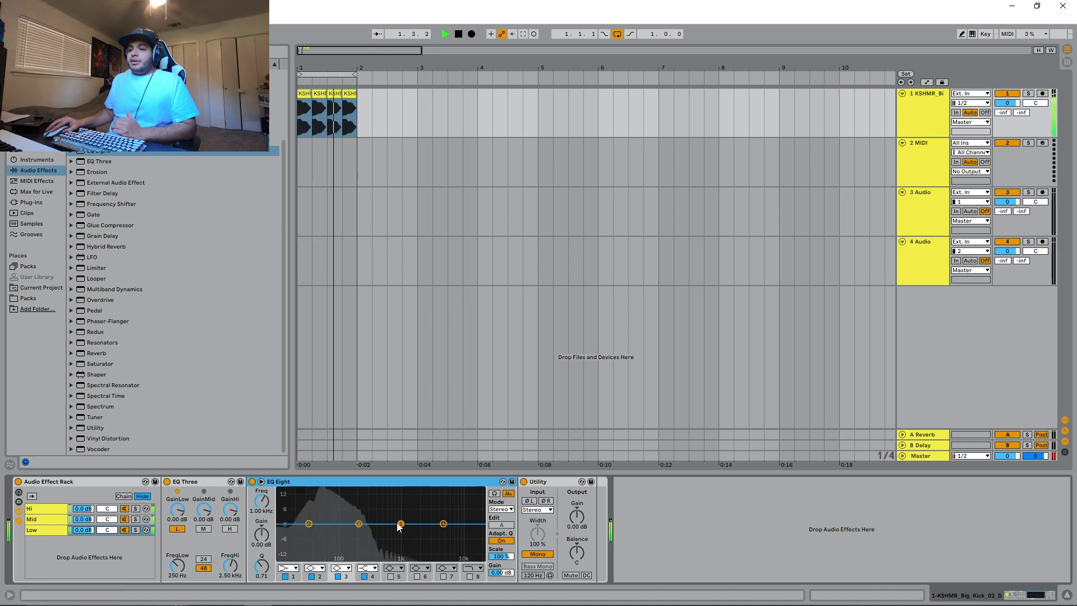
{"action": "left_click", "coordinate": [359, 524]}
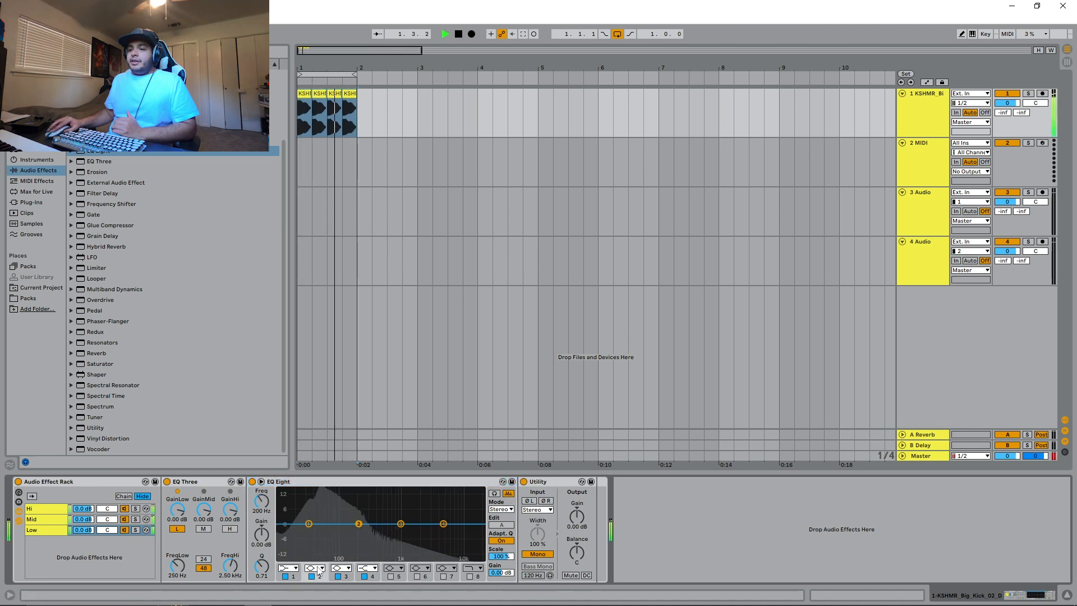
{"action": "left_click", "coordinate": [313, 567]}
{"action": "left_click", "coordinate": [310, 560]}
{"action": "left_click", "coordinate": [338, 576]}
{"action": "left_click", "coordinate": [364, 576]}
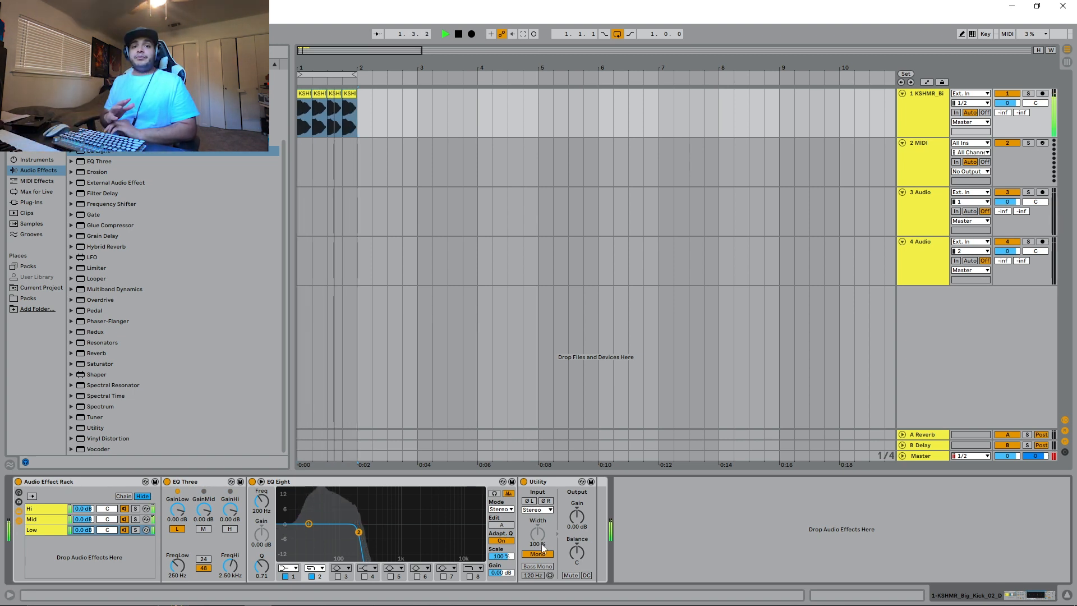
{"action": "key", "text": "space"}
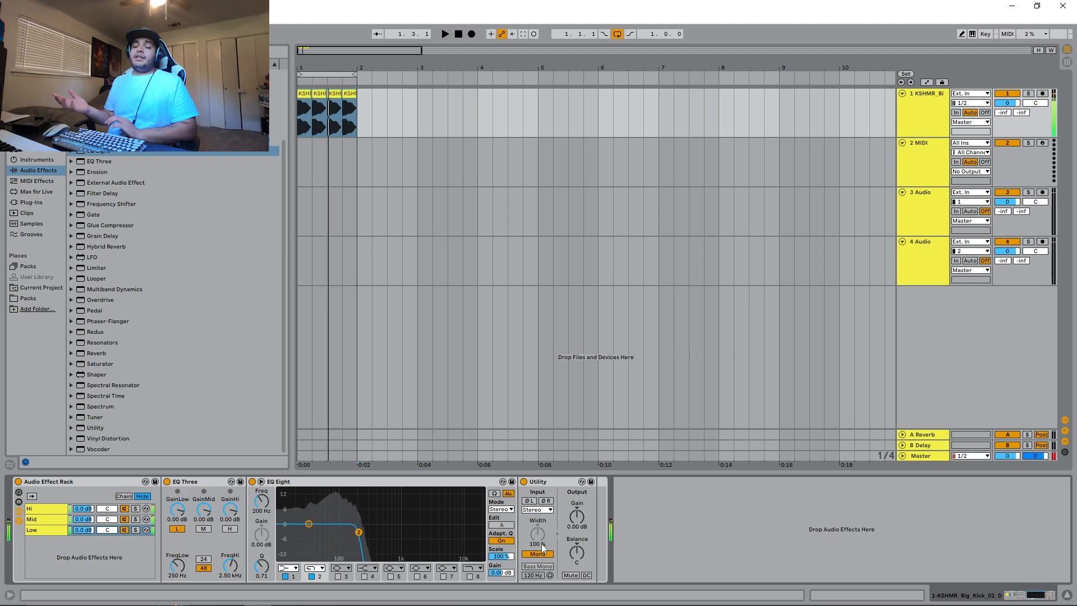